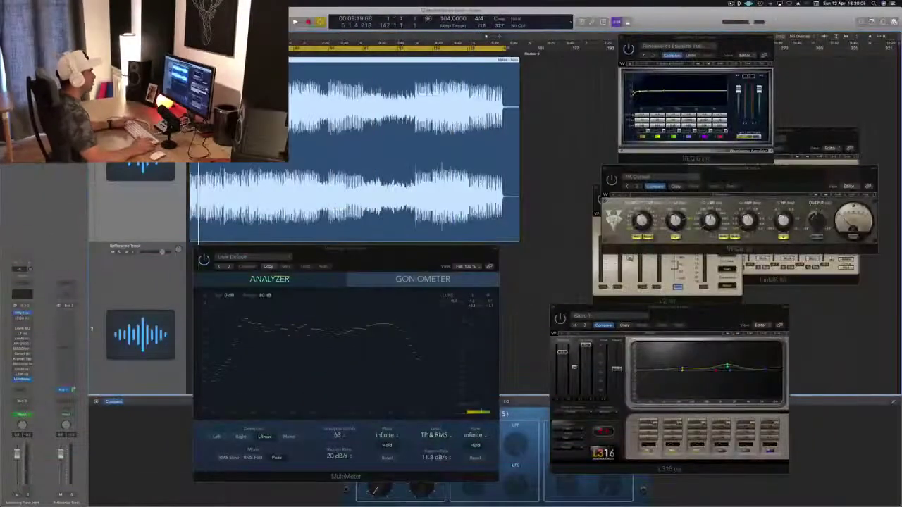
Play the master through the Waves chain, jumping to bar 32, back to bar 24, then ahead
{"action": "key", "text": "space"}
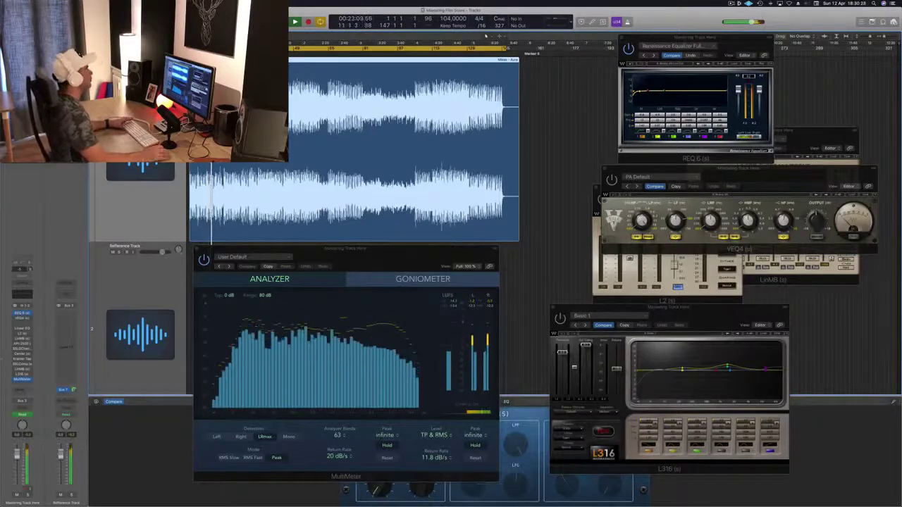
{"action": "left_click", "coordinate": [485, 36]}
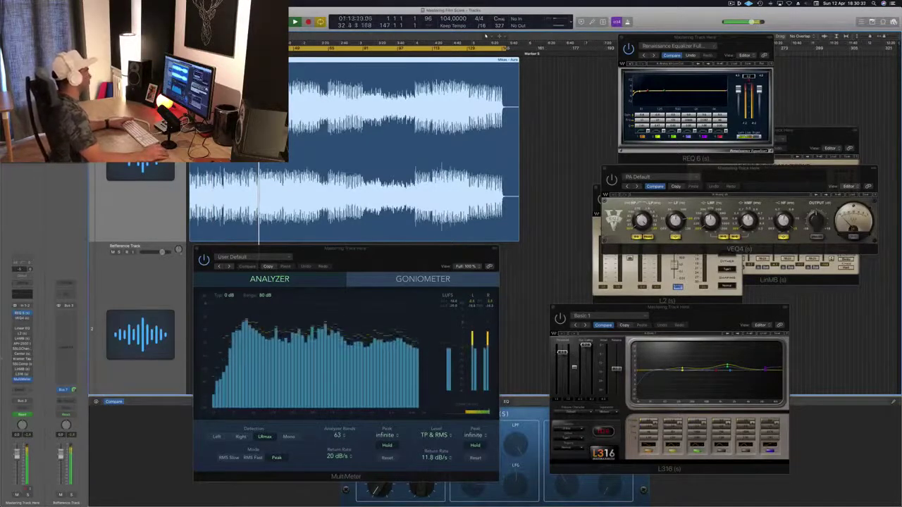
{"action": "left_click", "coordinate": [485, 36]}
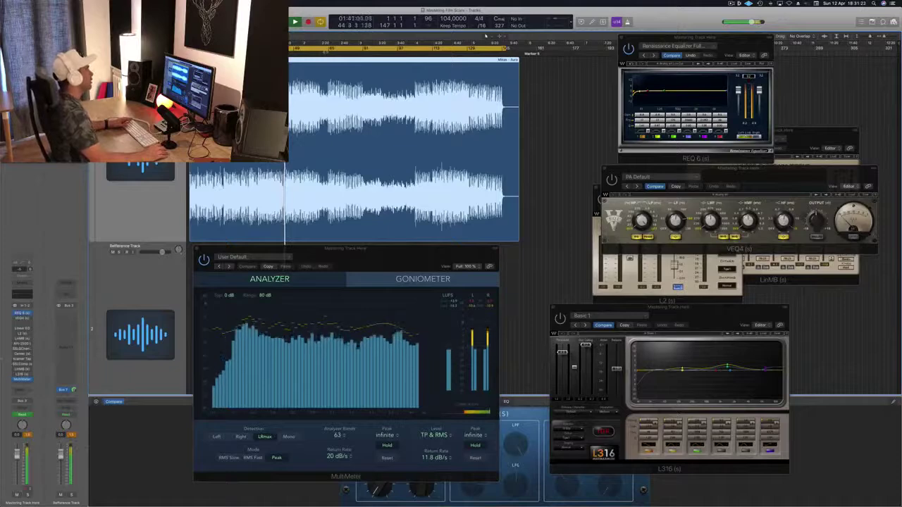
{"action": "key", "text": "alt+period"}
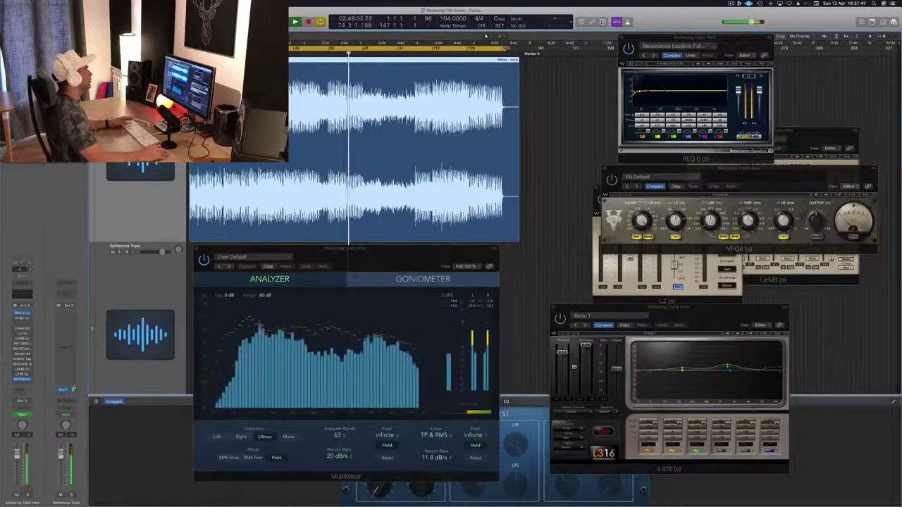
Jump to near bar 104, bring REQ 6 forward, and replay, stopping at bar 40
{"action": "left_click", "coordinate": [413, 51]}
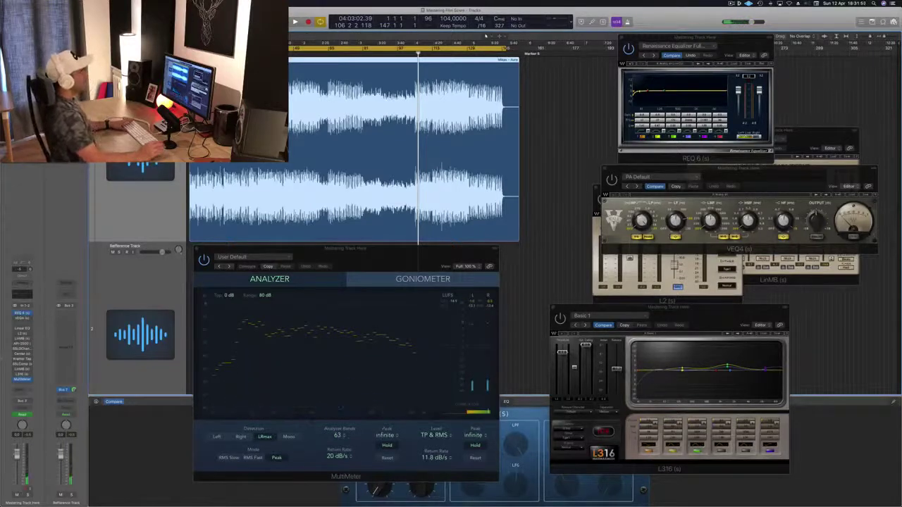
{"action": "left_click", "coordinate": [736, 43]}
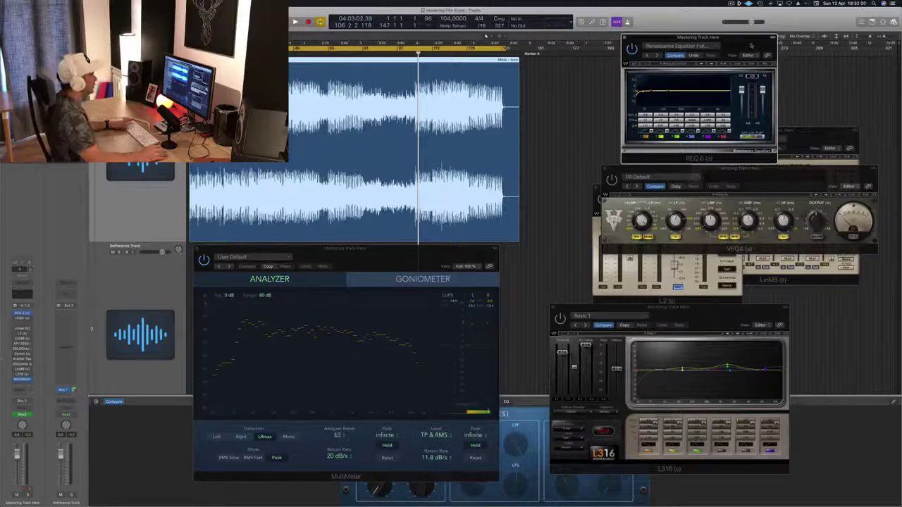
{"action": "key", "text": "space"}
{"action": "key", "text": "space"}
{"action": "key", "text": "space"}
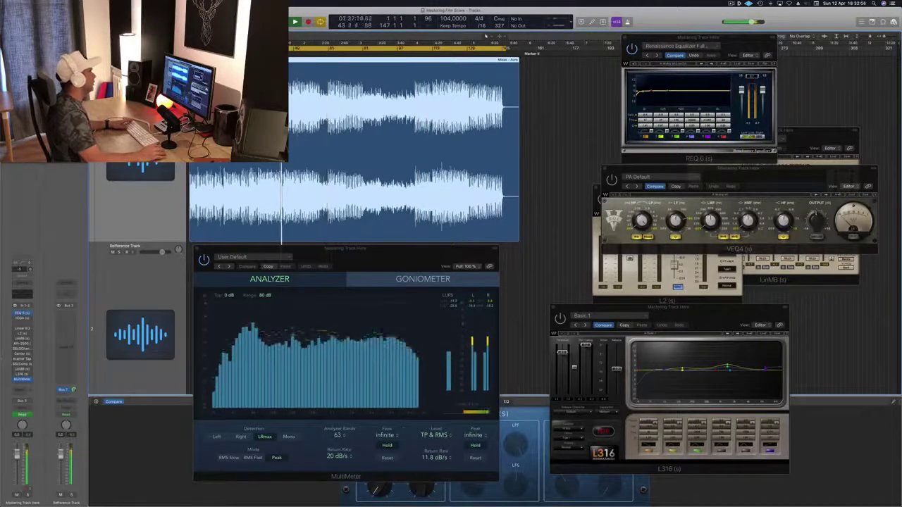
{"action": "key", "text": "space"}
{"action": "key", "text": "space"}
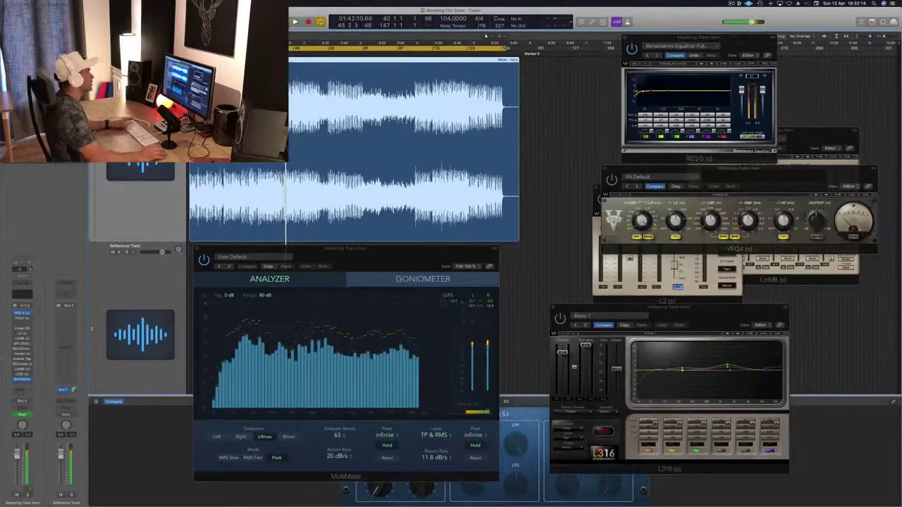
{"action": "key", "text": "space"}
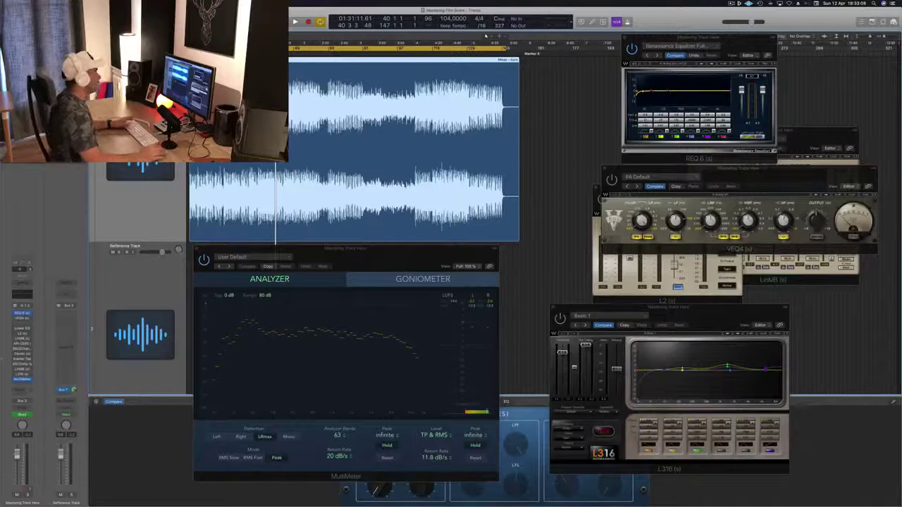
Shift the REQ 6 window left and place VEQ4 on top of it
{"action": "left_click_drag", "start_coordinate": [751, 42], "coordinate": [694, 42]}
{"action": "left_click_drag", "start_coordinate": [795, 177], "coordinate": [749, 178]}
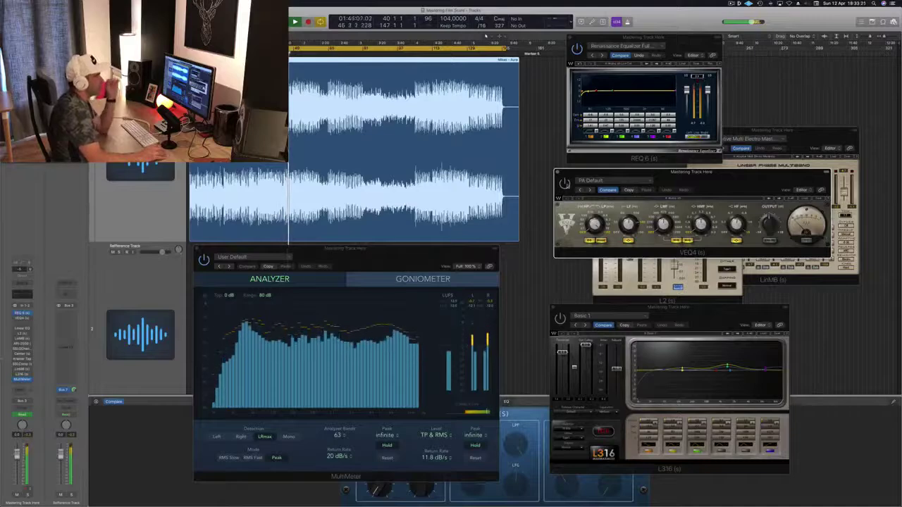
Keep the VEQ4 window positioned in front while replaying the passage from bar 40 twice
{"action": "left_click_drag", "start_coordinate": [720, 175], "coordinate": [736, 176]}
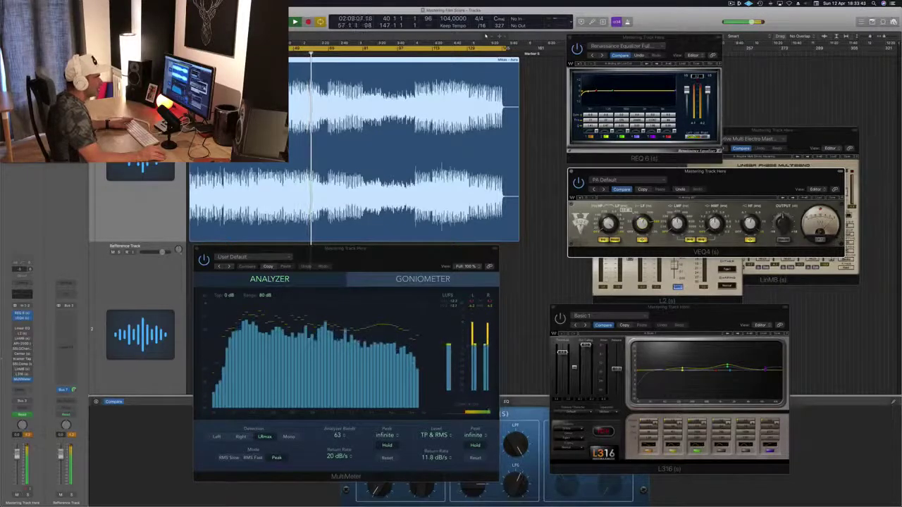
{"action": "left_click_drag", "start_coordinate": [722, 177], "coordinate": [718, 177]}
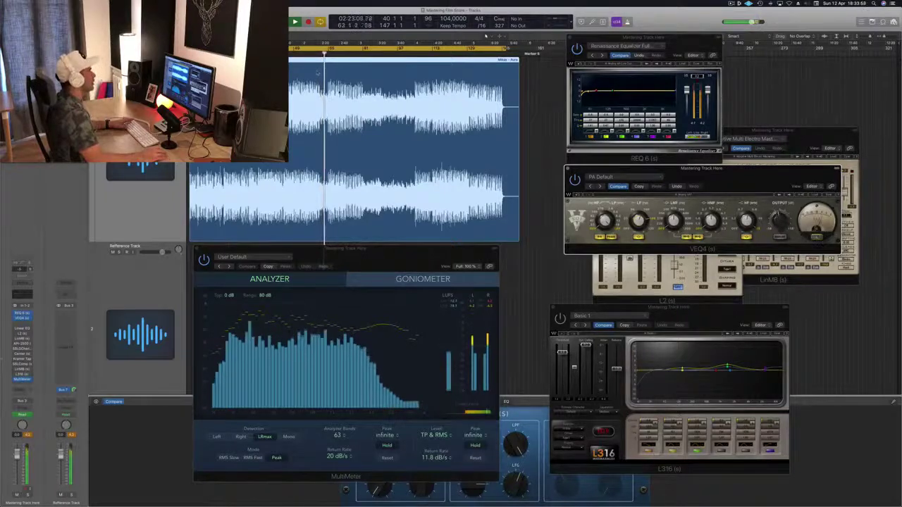
{"action": "key", "text": "space"}
{"action": "key", "text": "space"}
{"action": "left_click_drag", "start_coordinate": [764, 174], "coordinate": [738, 181]}
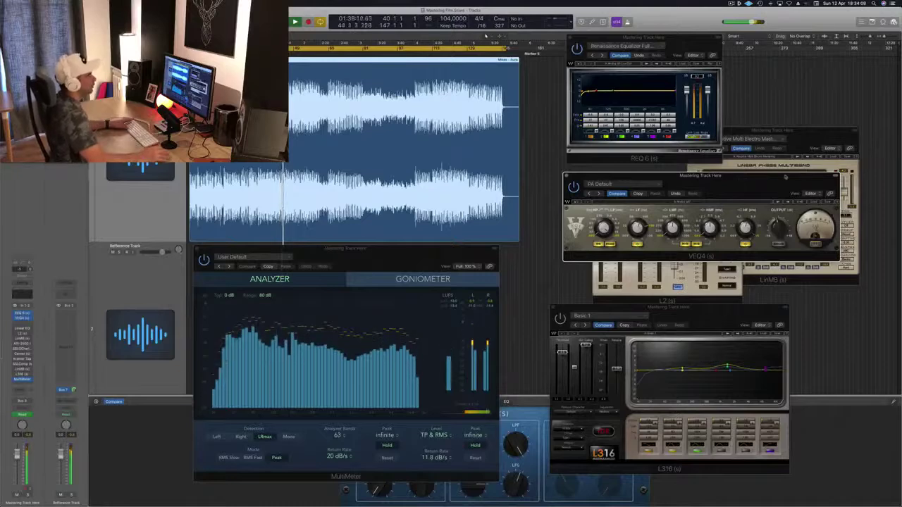
{"action": "left_click_drag", "start_coordinate": [785, 177], "coordinate": [789, 171]}
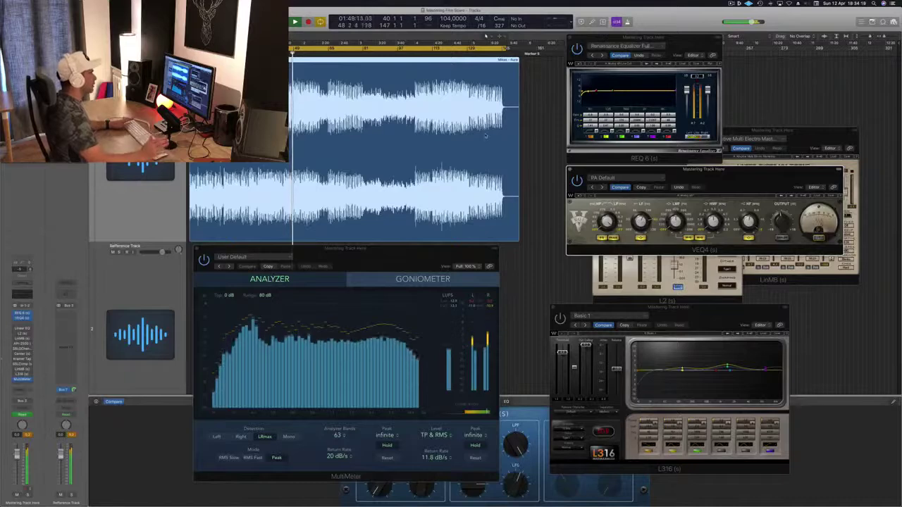
{"action": "key", "text": "space"}
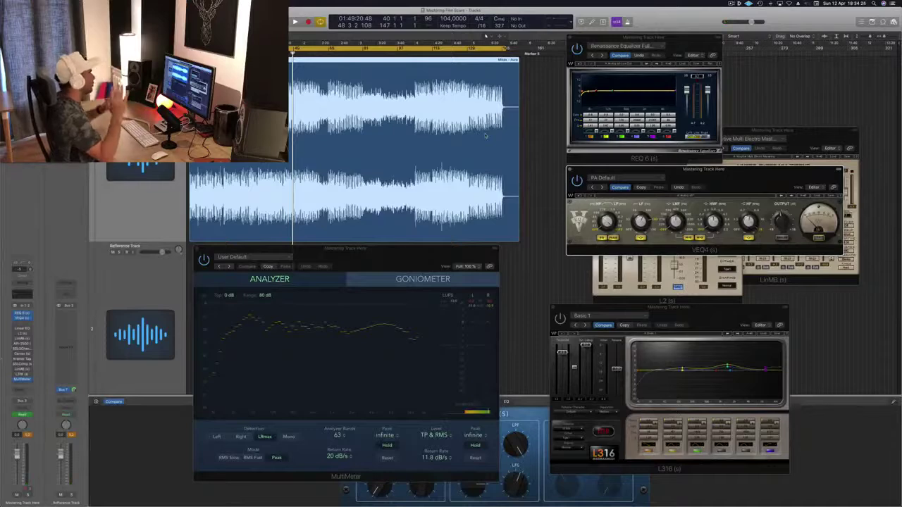
{"action": "key", "text": "space"}
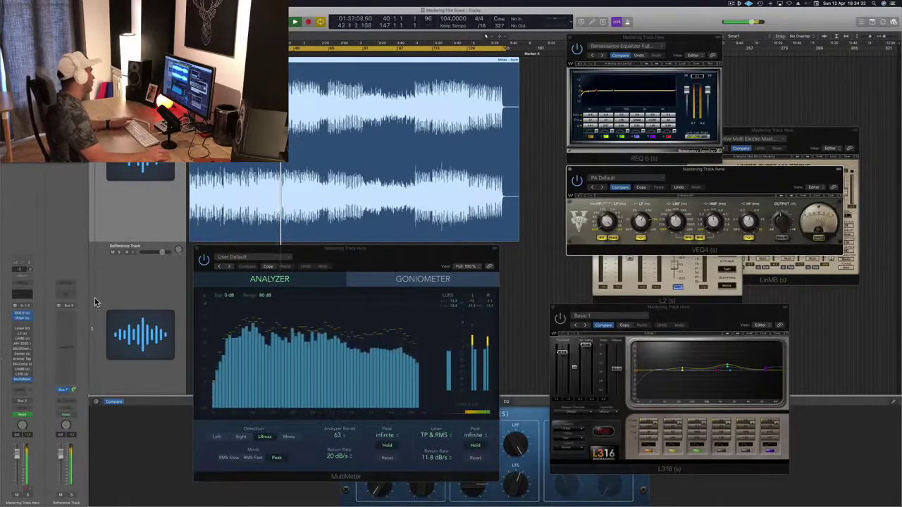
Reopen the L2 Ultramaximizer and move it off the Renaissance EQ
{"action": "left_click", "coordinate": [21, 334]}
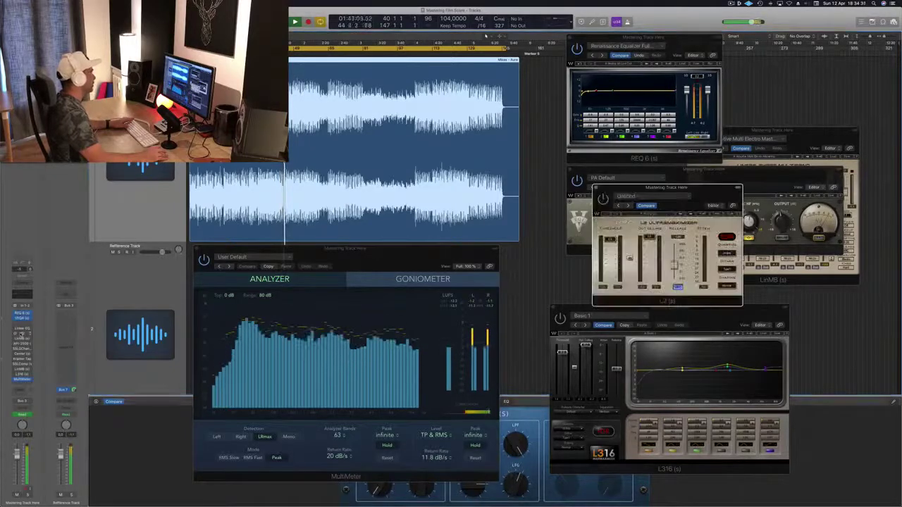
{"action": "left_click", "coordinate": [21, 334]}
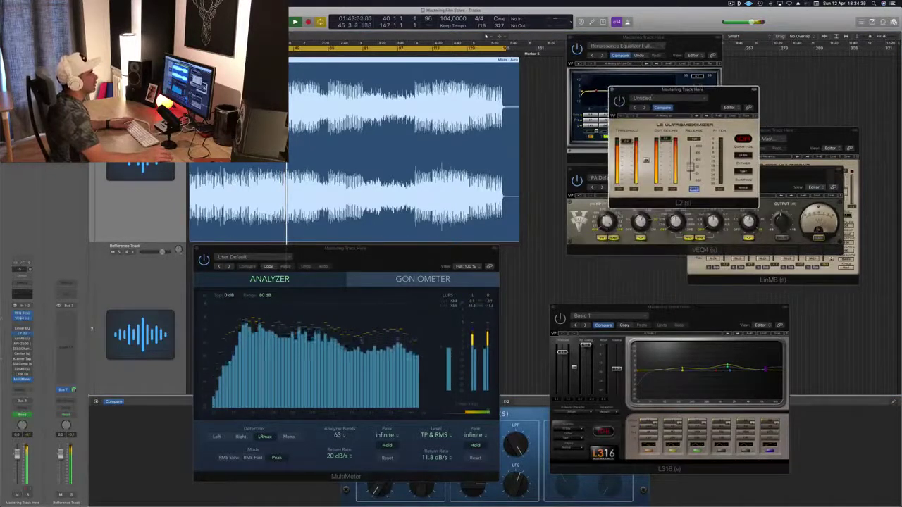
{"action": "left_click_drag", "start_coordinate": [716, 90], "coordinate": [678, 62]}
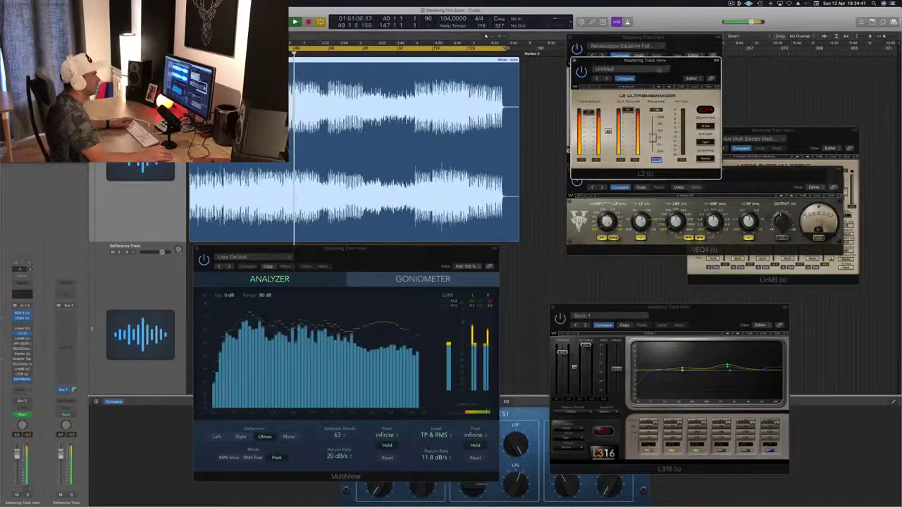
{"action": "left_click_drag", "start_coordinate": [644, 61], "coordinate": [837, 41]}
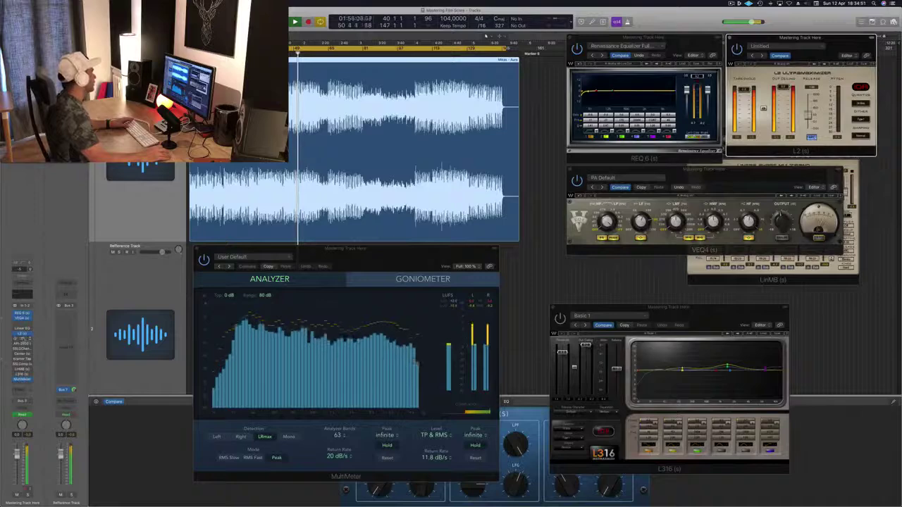
Reopen the LinMB multiband window and shift it left and down
{"action": "key", "text": "super+w"}
{"action": "left_click", "coordinate": [22, 339]}
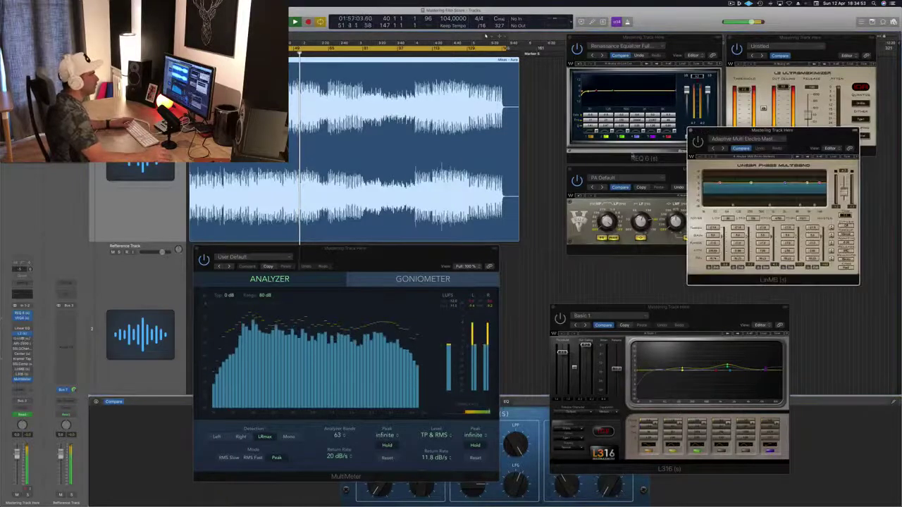
{"action": "left_click_drag", "start_coordinate": [821, 130], "coordinate": [702, 124]}
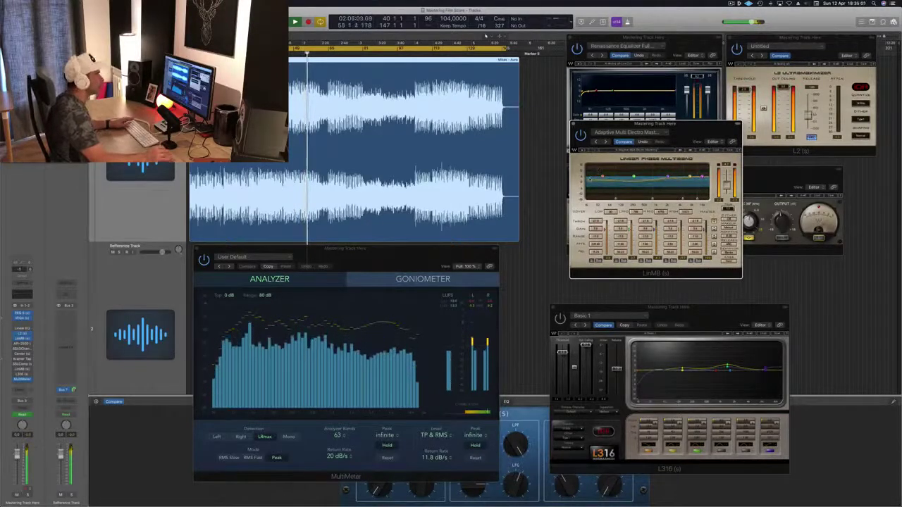
{"action": "left_click_drag", "start_coordinate": [701, 130], "coordinate": [679, 206]}
{"action": "left_click_drag", "start_coordinate": [803, 36], "coordinate": [856, 37]}
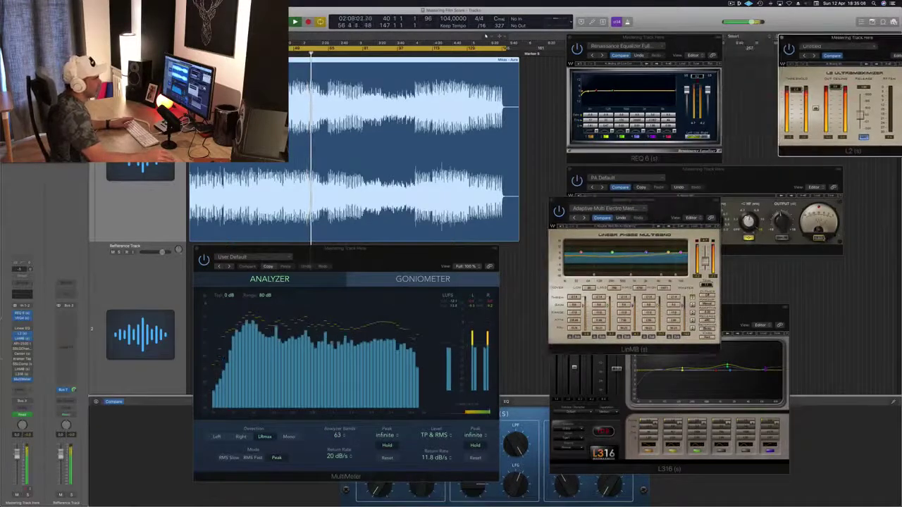
Raise VEQ4 up and right, and move LinMB aside to uncover the L316 window
{"action": "left_click", "coordinate": [704, 169]}
{"action": "left_click_drag", "start_coordinate": [810, 172], "coordinate": [833, 133]}
{"action": "left_click_drag", "start_coordinate": [567, 203], "coordinate": [692, 218]}
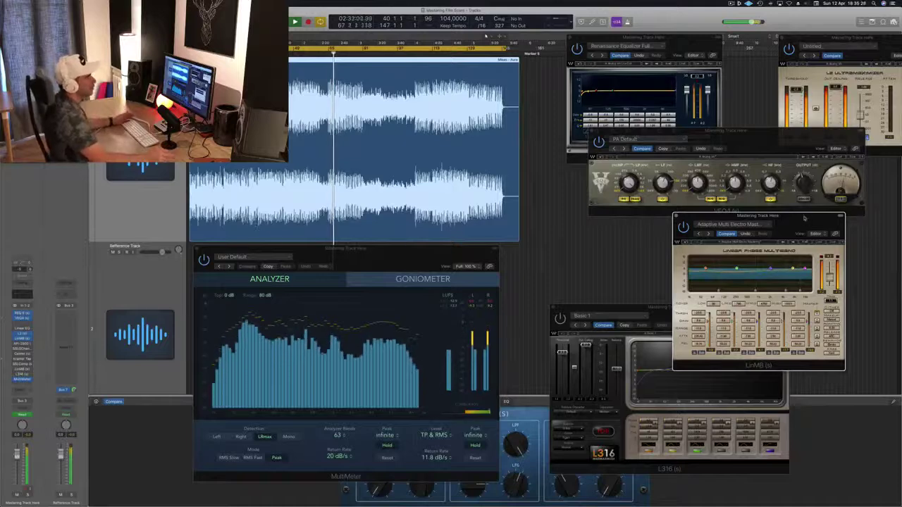
{"action": "left_click_drag", "start_coordinate": [805, 219], "coordinate": [836, 220]}
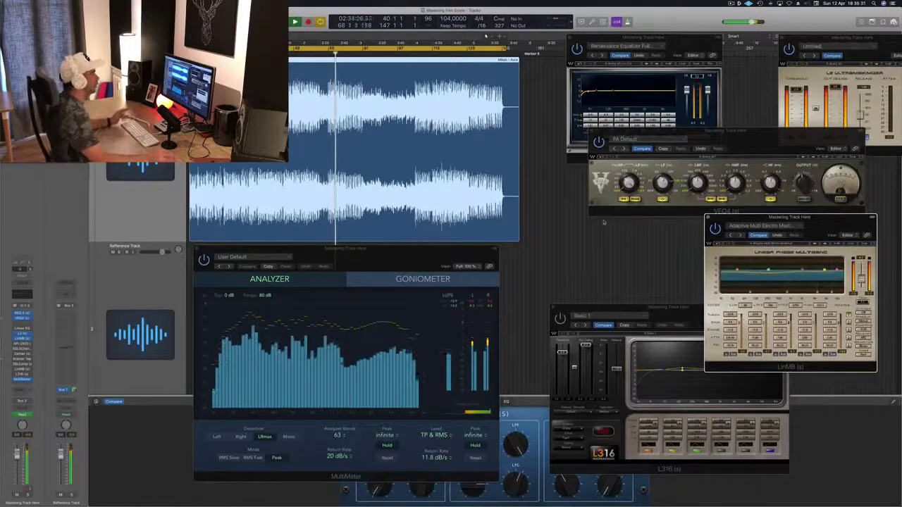
{"action": "left_click_drag", "start_coordinate": [664, 313], "coordinate": [652, 231]}
{"action": "left_click", "coordinate": [708, 216]}
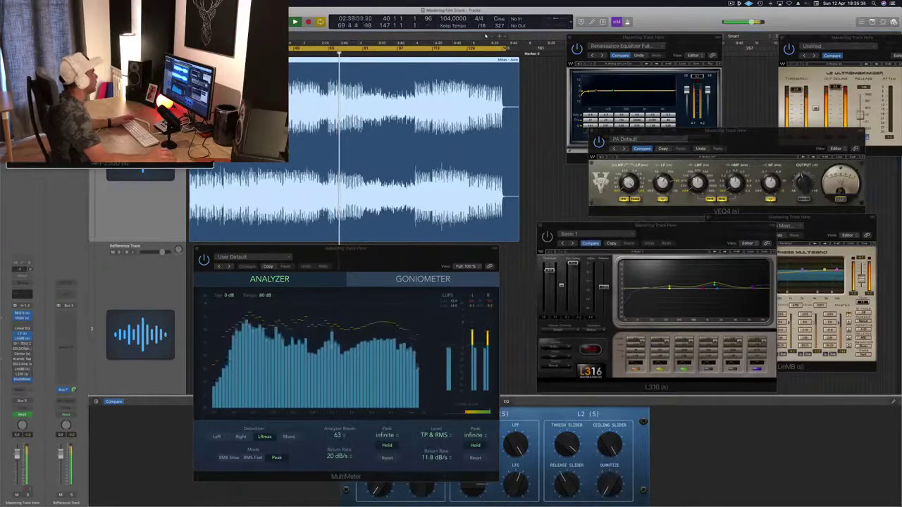
{"action": "left_click_drag", "start_coordinate": [482, 96], "coordinate": [682, 209]}
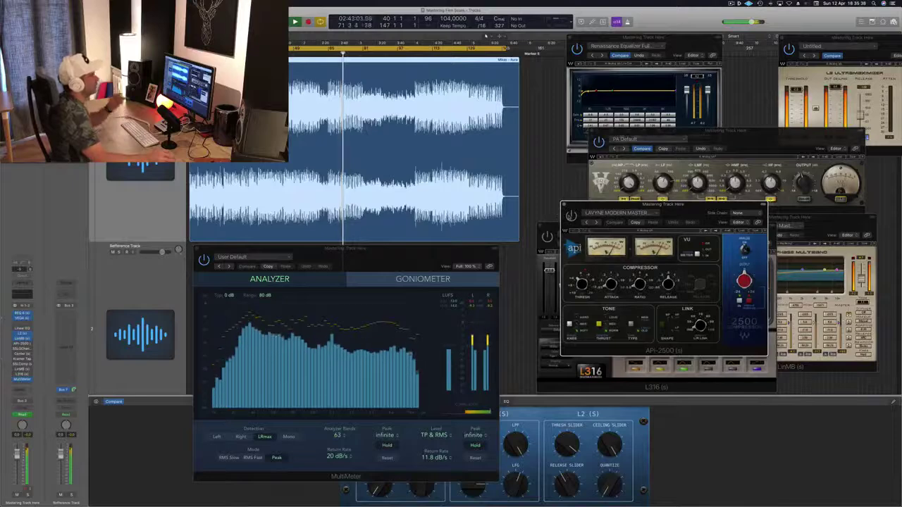
{"action": "left_click_drag", "start_coordinate": [684, 211], "coordinate": [678, 213]}
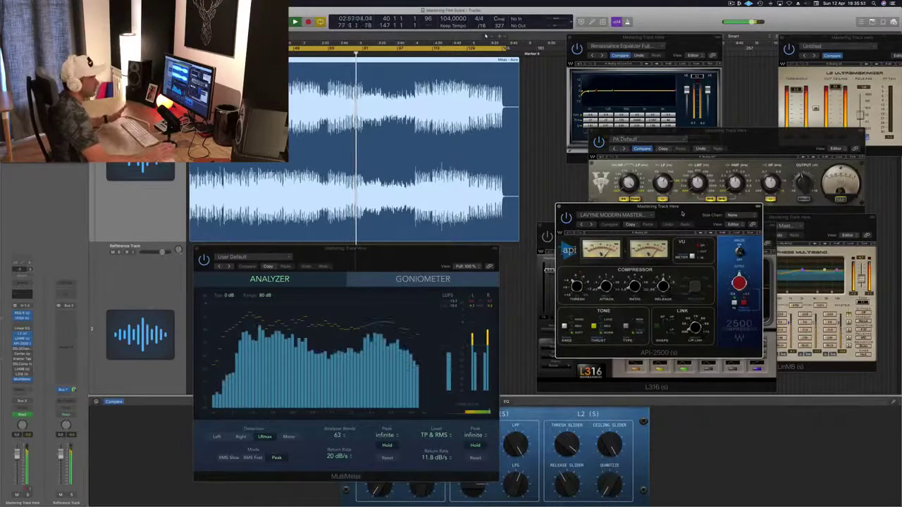
{"action": "left_click_drag", "start_coordinate": [682, 214], "coordinate": [679, 222]}
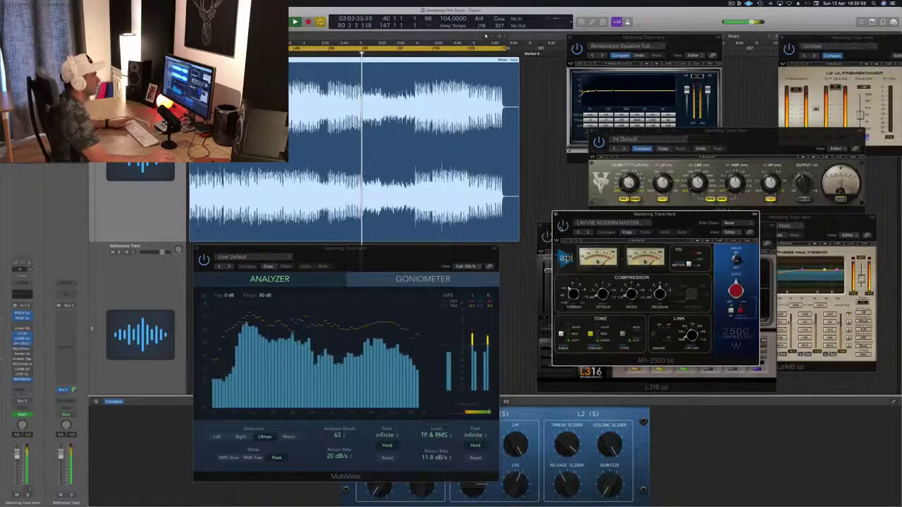
{"action": "key", "text": "alt+comma"}
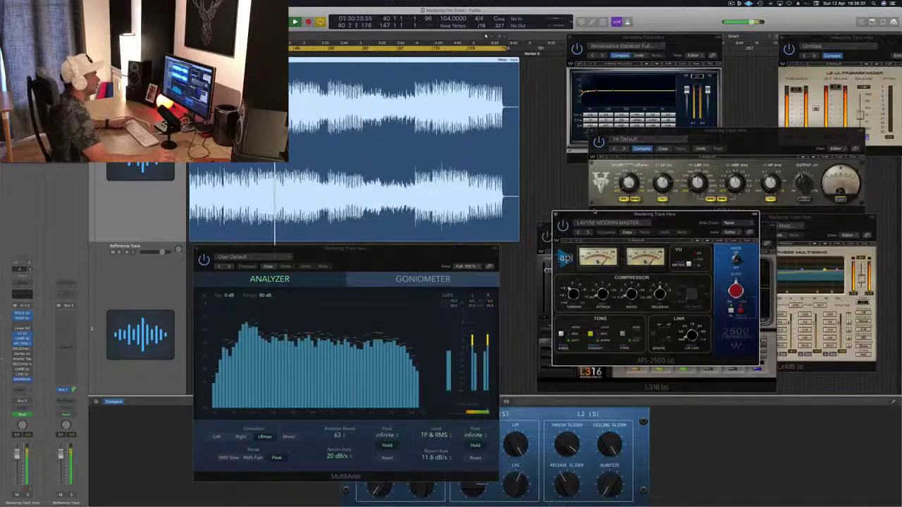
{"action": "left_click_drag", "start_coordinate": [590, 214], "coordinate": [586, 213]}
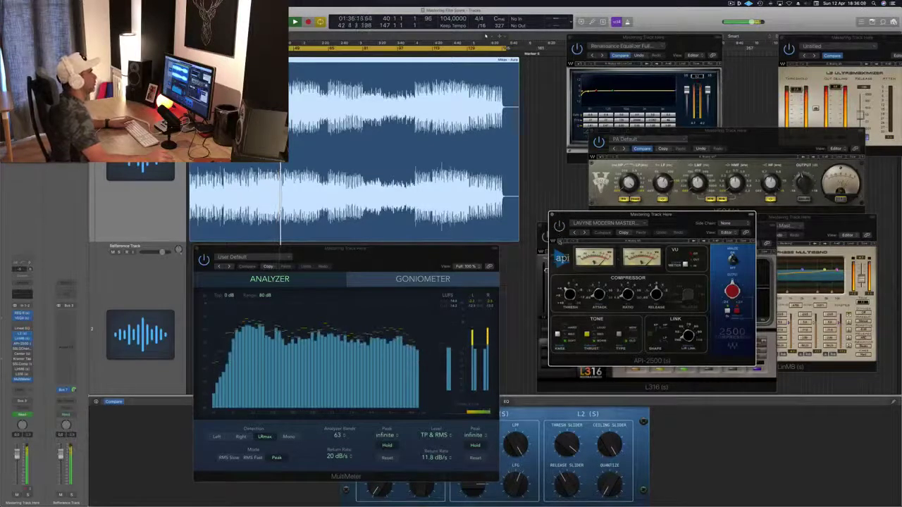
{"action": "left_click_drag", "start_coordinate": [663, 218], "coordinate": [665, 220]}
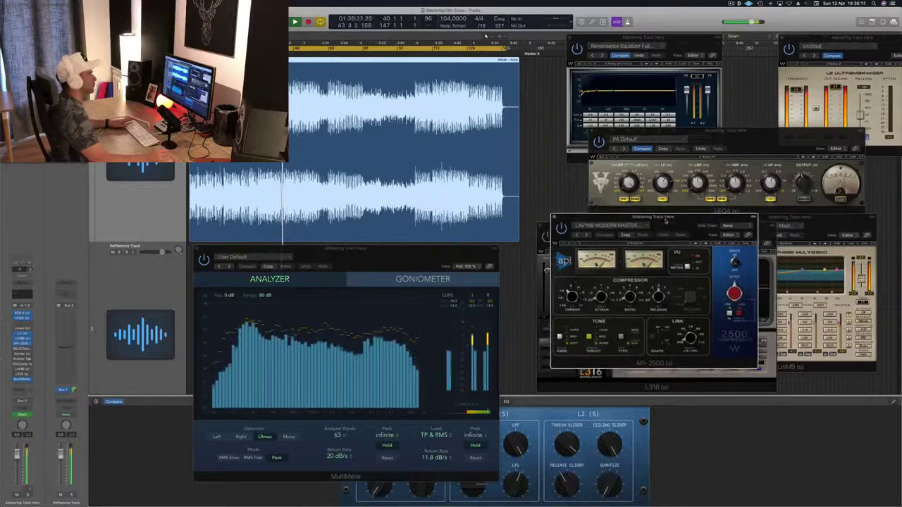
{"action": "key", "text": "space"}
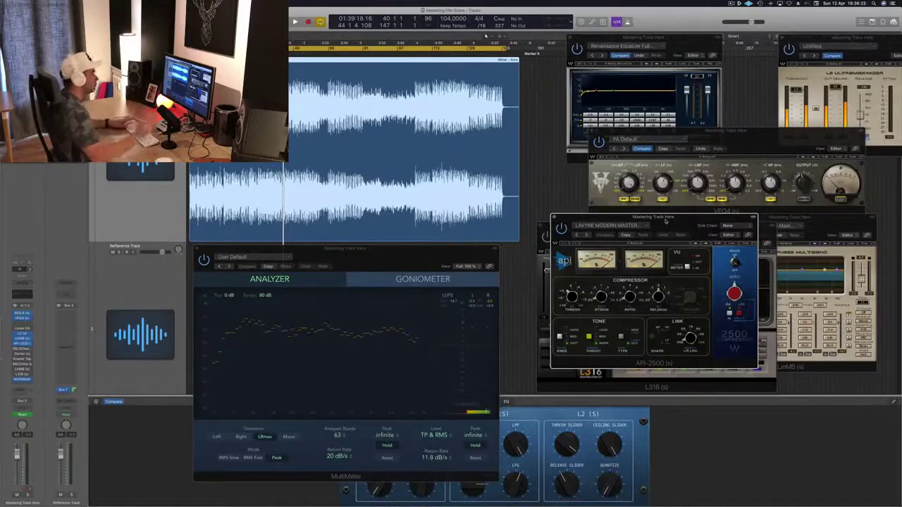
{"action": "key", "text": "space"}
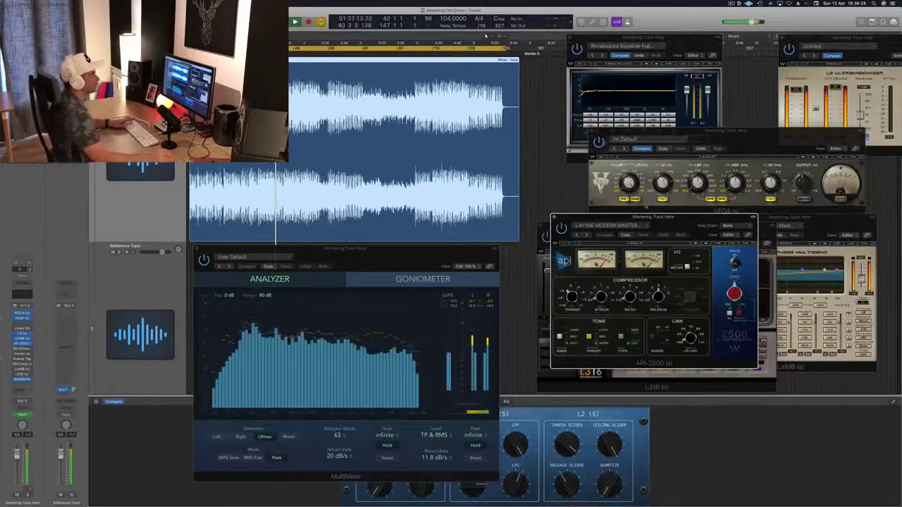
{"action": "left_click_drag", "start_coordinate": [680, 221], "coordinate": [679, 249]}
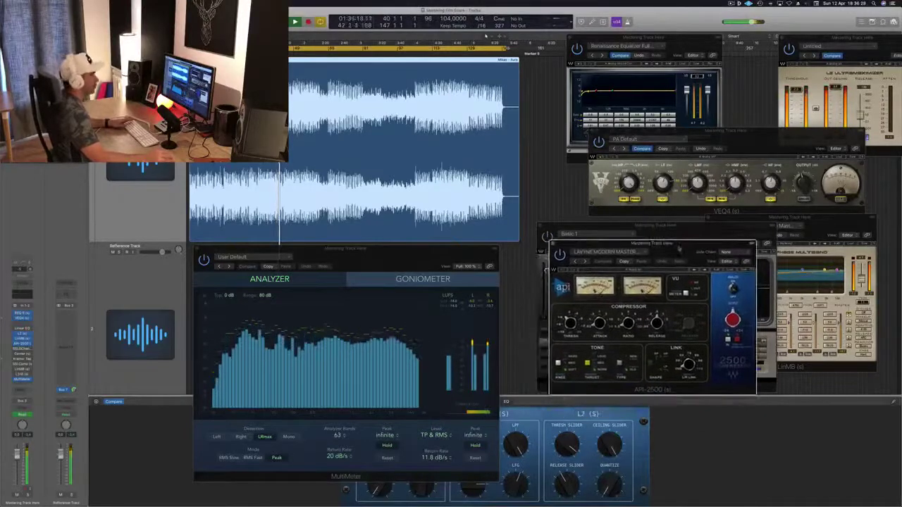
Bring the MultiMeter forward, replay from an earlier section, and move the Center window aside
{"action": "left_click", "coordinate": [451, 313]}
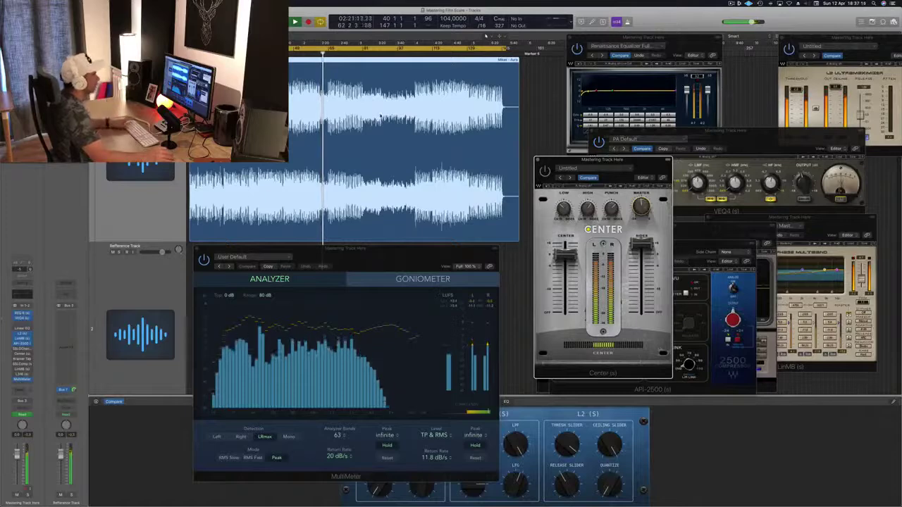
{"action": "key", "text": "Return"}
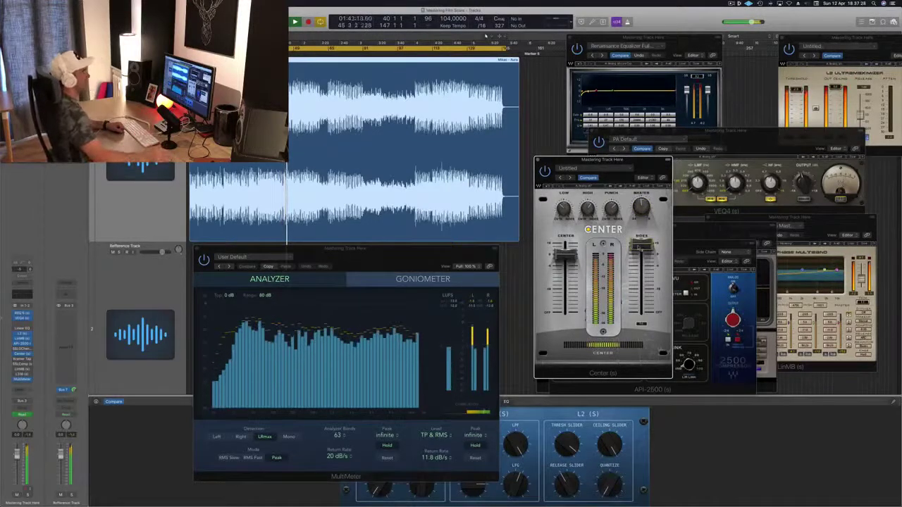
{"action": "left_click_drag", "start_coordinate": [641, 166], "coordinate": [639, 165]}
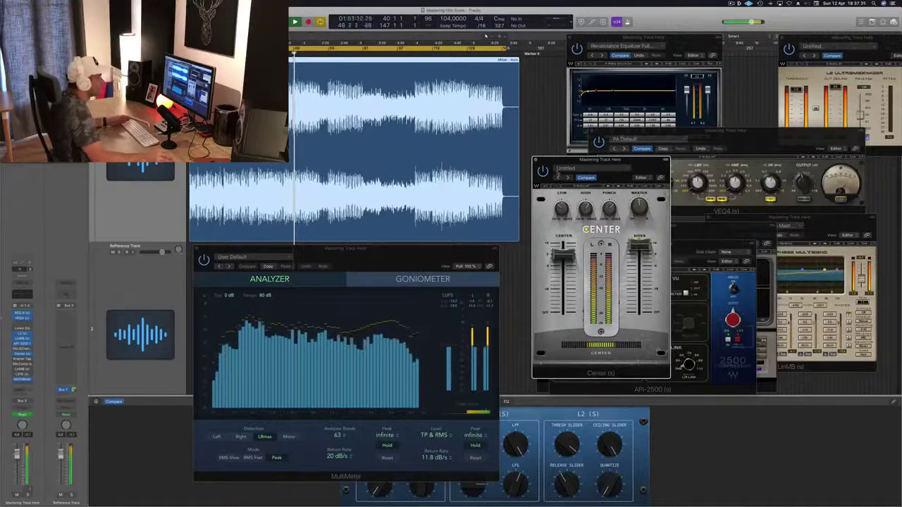
Close the Center plugin and open Kramer Tape beside the other plugin windows
{"action": "left_click", "coordinate": [537, 161]}
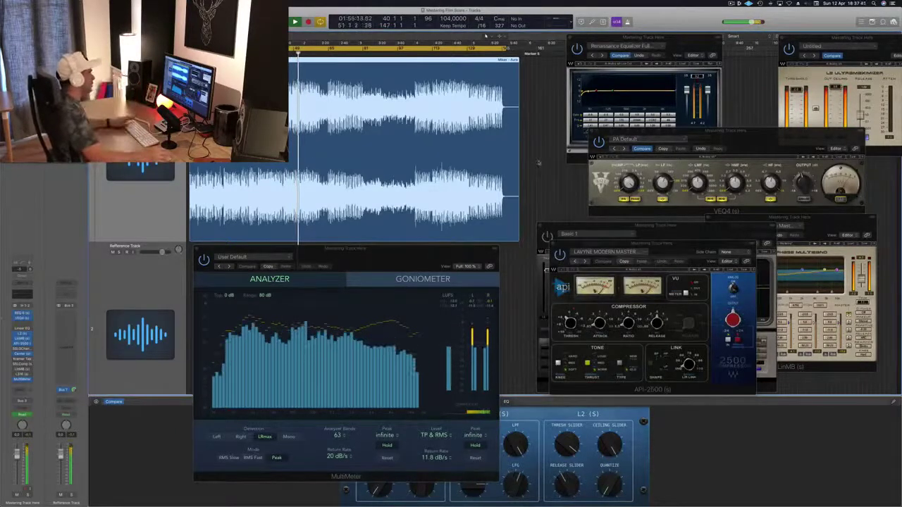
{"action": "left_click", "coordinate": [422, 258]}
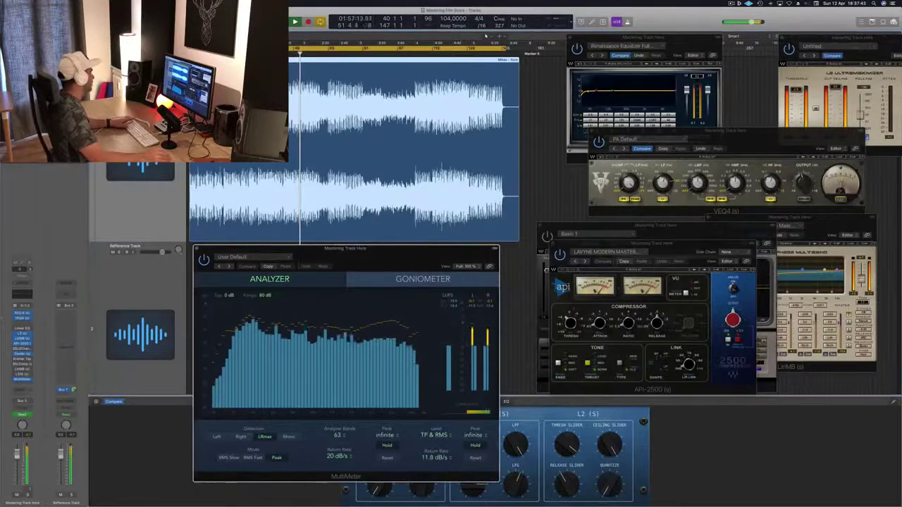
{"action": "left_click", "coordinate": [22, 360]}
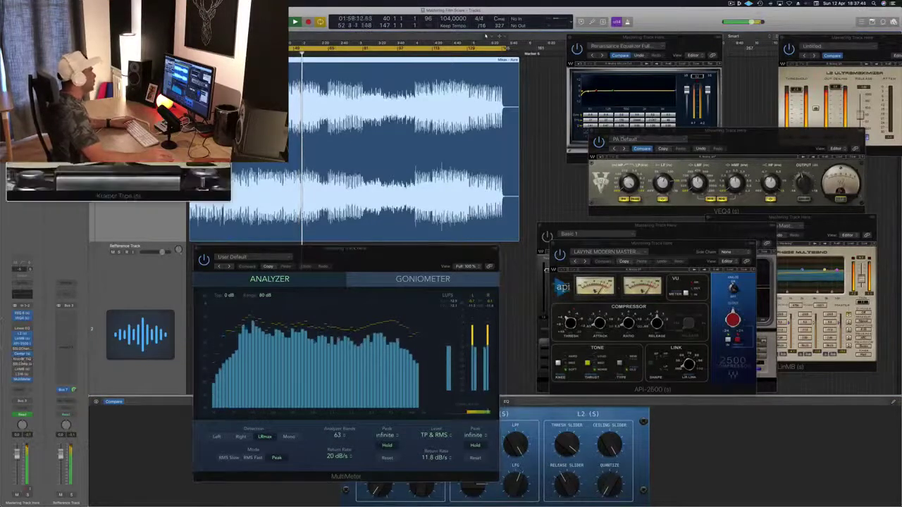
{"action": "left_click_drag", "start_coordinate": [169, 29], "coordinate": [640, 182]}
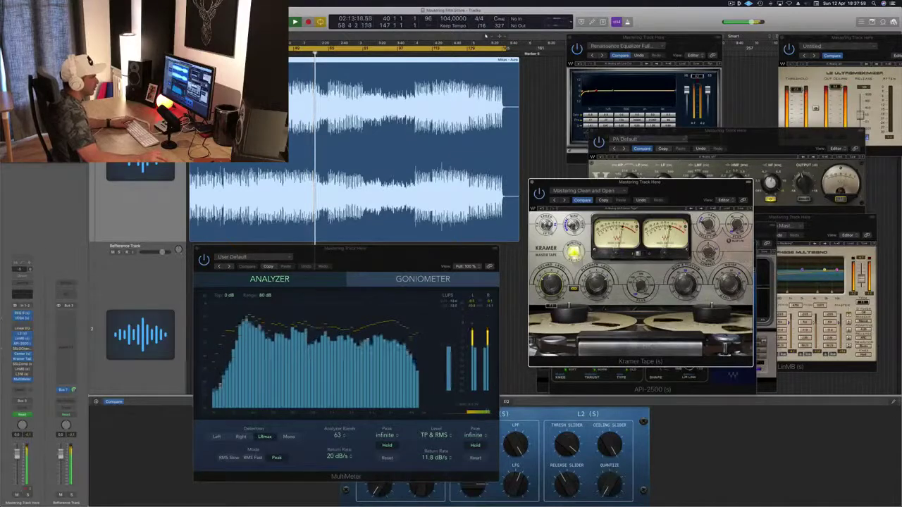
Arrange the Kramer Tape and MultiMeter windows so neither hides the other plugins
{"action": "left_click_drag", "start_coordinate": [675, 191], "coordinate": [748, 200]}
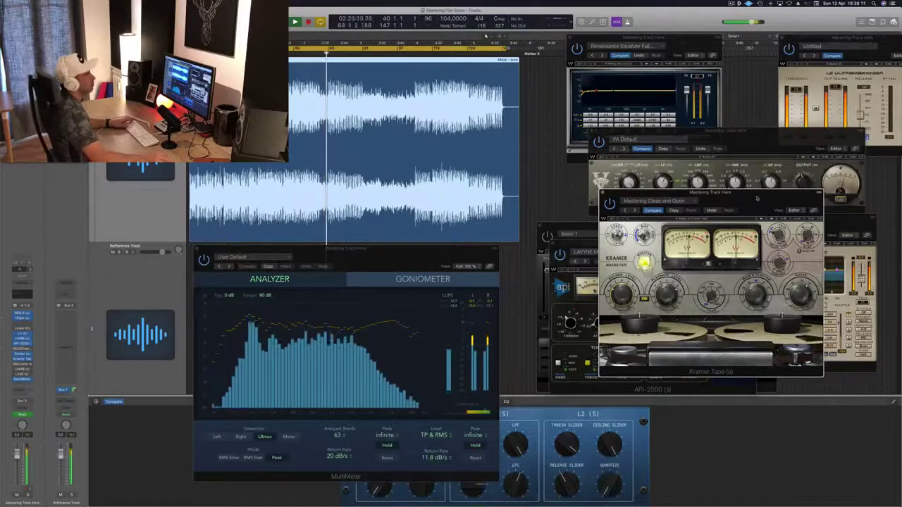
{"action": "left_click_drag", "start_coordinate": [757, 198], "coordinate": [741, 202]}
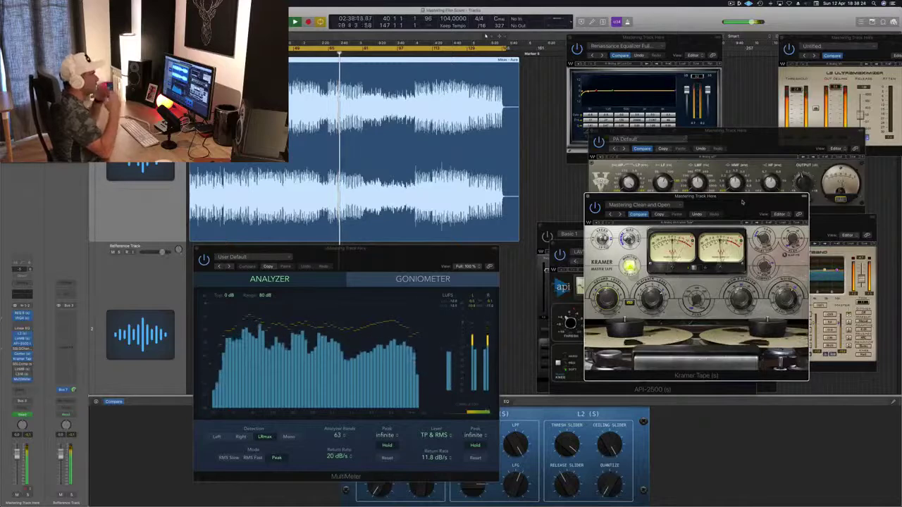
{"action": "left_click_drag", "start_coordinate": [742, 202], "coordinate": [758, 189]}
{"action": "left_click", "coordinate": [453, 311]}
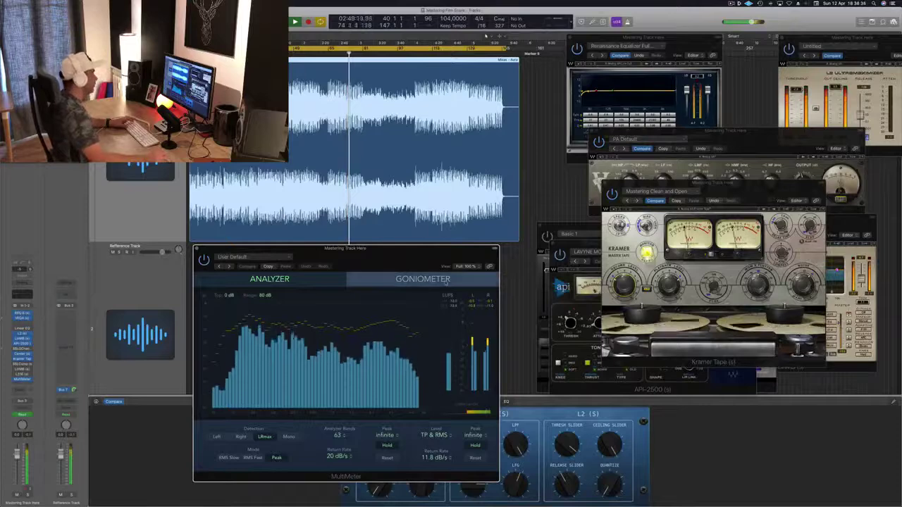
{"action": "left_click_drag", "start_coordinate": [405, 255], "coordinate": [410, 256]}
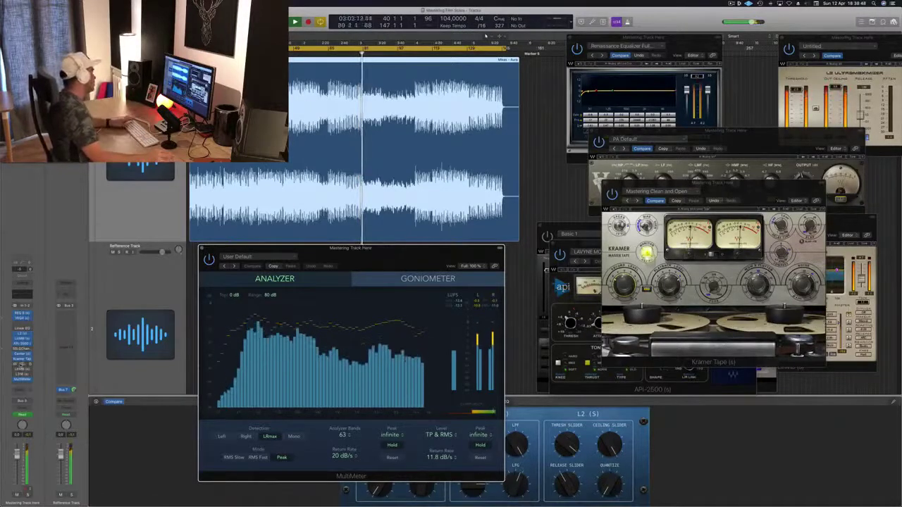
Open SSLComp beside the analyzer, jump playback back to bar 40, and settle its position
{"action": "left_click", "coordinate": [21, 353]}
{"action": "left_click_drag", "start_coordinate": [51, 11], "coordinate": [594, 215]}
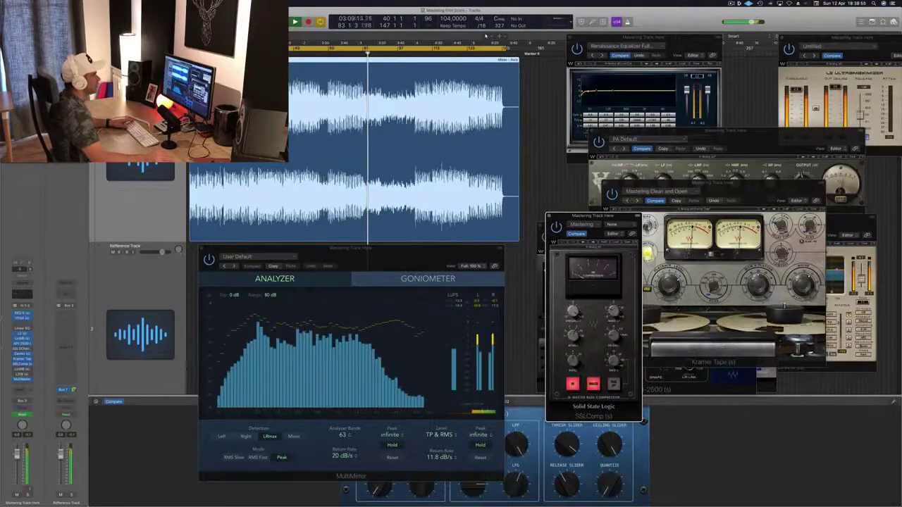
{"action": "key", "text": "alt+comma"}
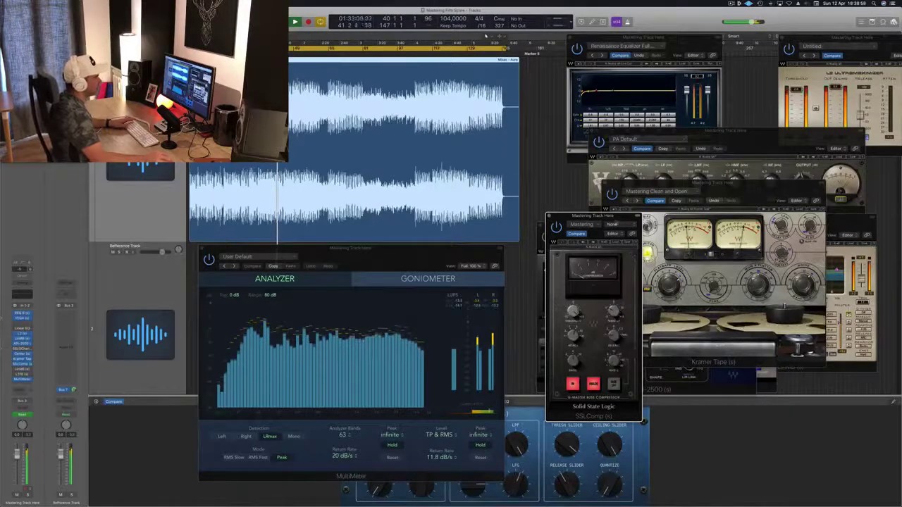
{"action": "left_click_drag", "start_coordinate": [619, 218], "coordinate": [610, 229]}
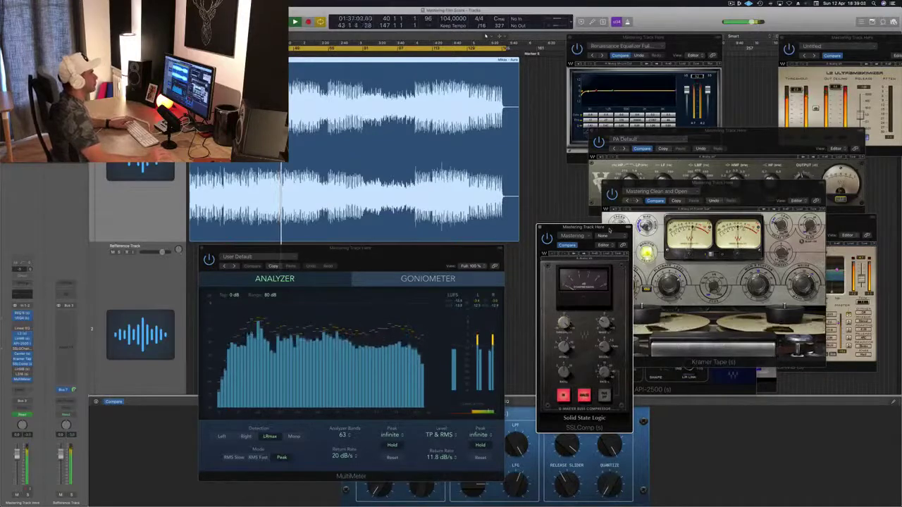
{"action": "left_click_drag", "start_coordinate": [611, 229], "coordinate": [600, 241]}
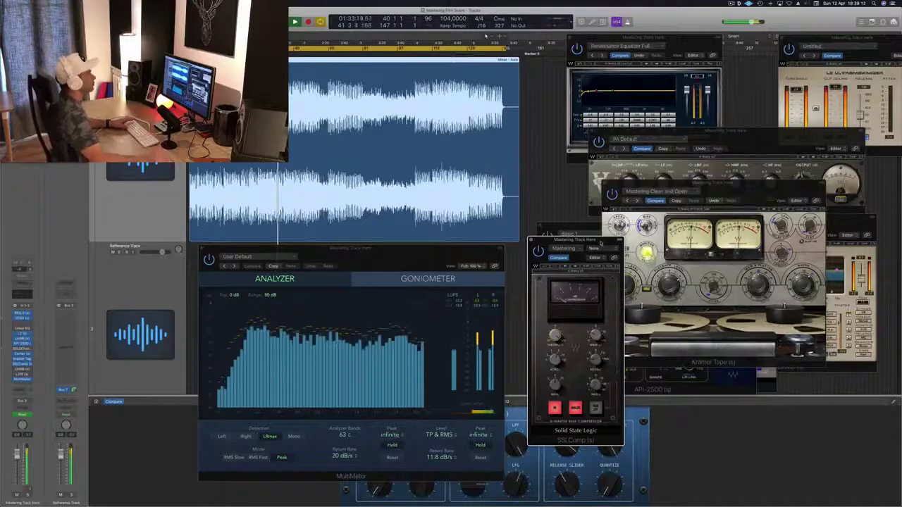
{"action": "left_click_drag", "start_coordinate": [600, 242], "coordinate": [616, 249]}
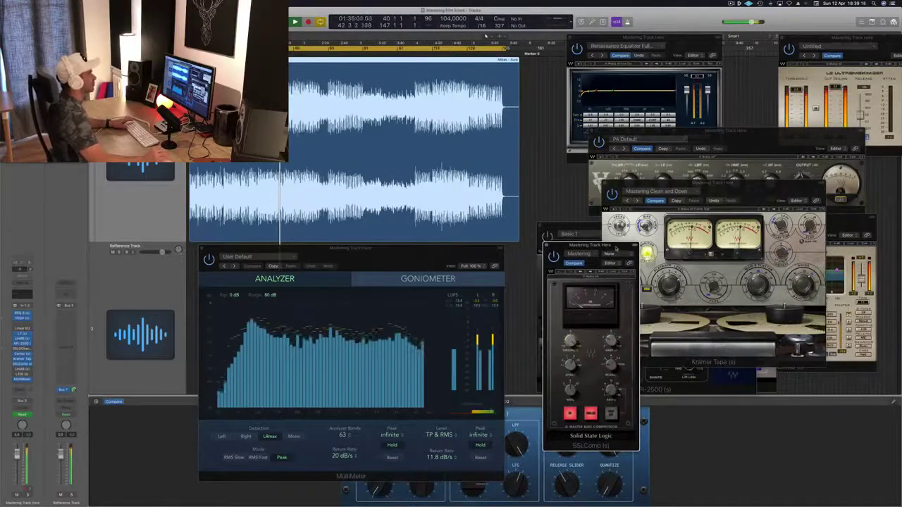
{"action": "left_click_drag", "start_coordinate": [616, 248], "coordinate": [613, 249]}
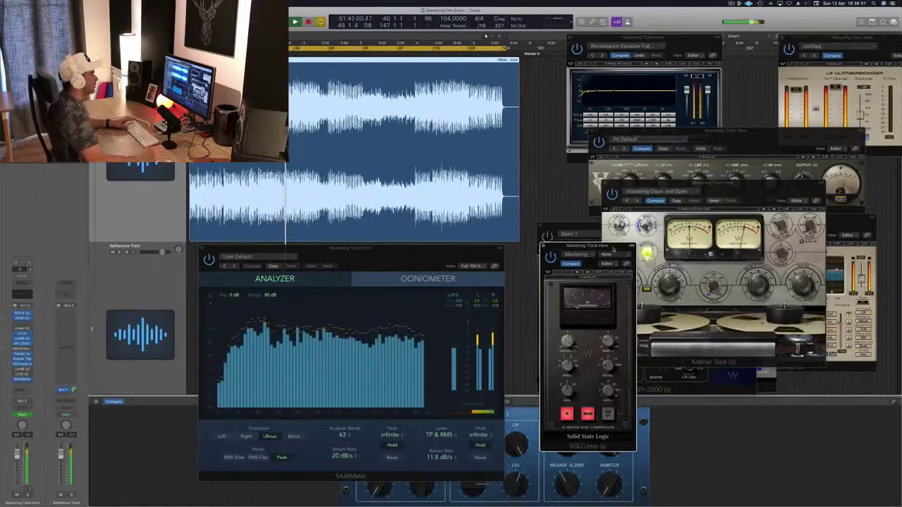
{"action": "left_click_drag", "start_coordinate": [612, 249], "coordinate": [610, 229]}
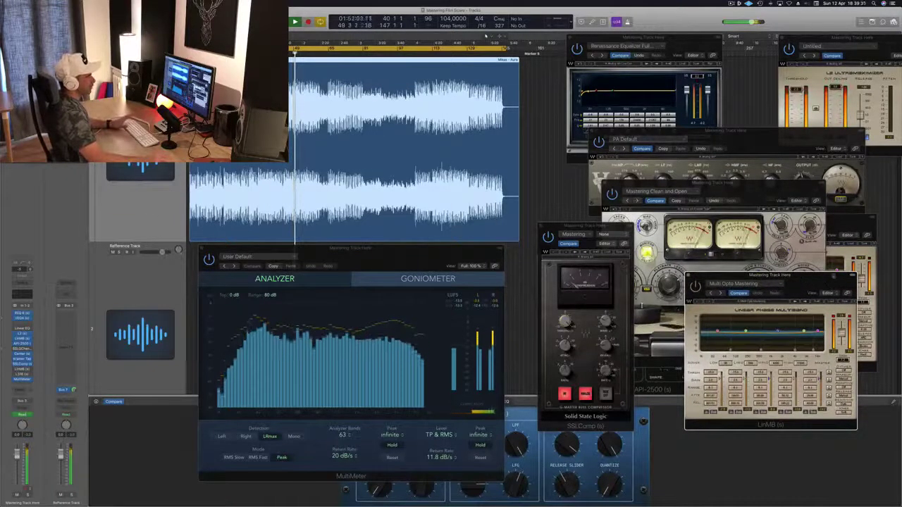
Place the Multi Opto Mastering LinMB window clear of Kramer Tape while replaying the passage
{"action": "left_click_drag", "start_coordinate": [833, 276], "coordinate": [818, 277]}
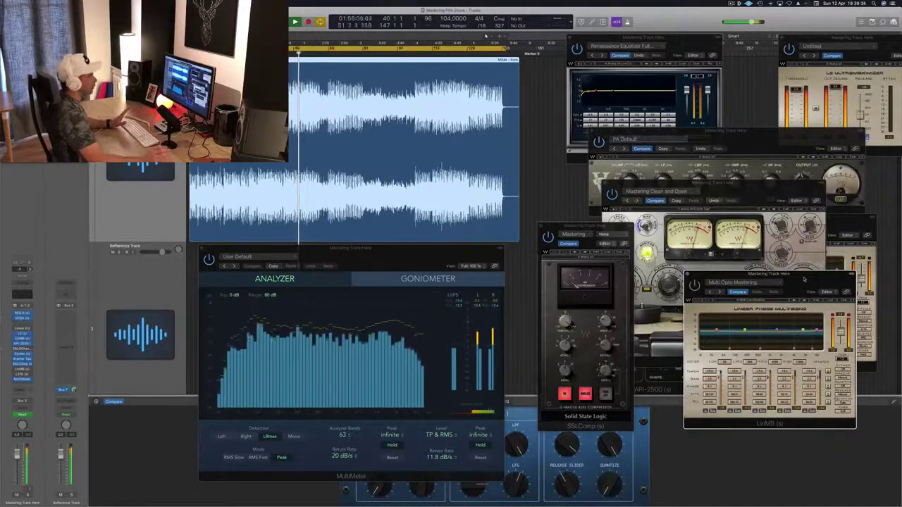
{"action": "left_click_drag", "start_coordinate": [803, 279], "coordinate": [785, 252]}
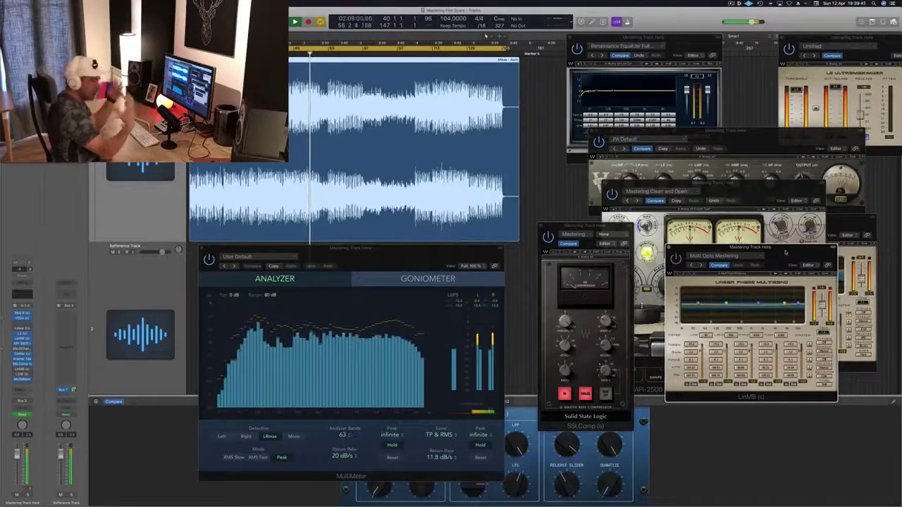
{"action": "left_click_drag", "start_coordinate": [785, 252], "coordinate": [776, 248]}
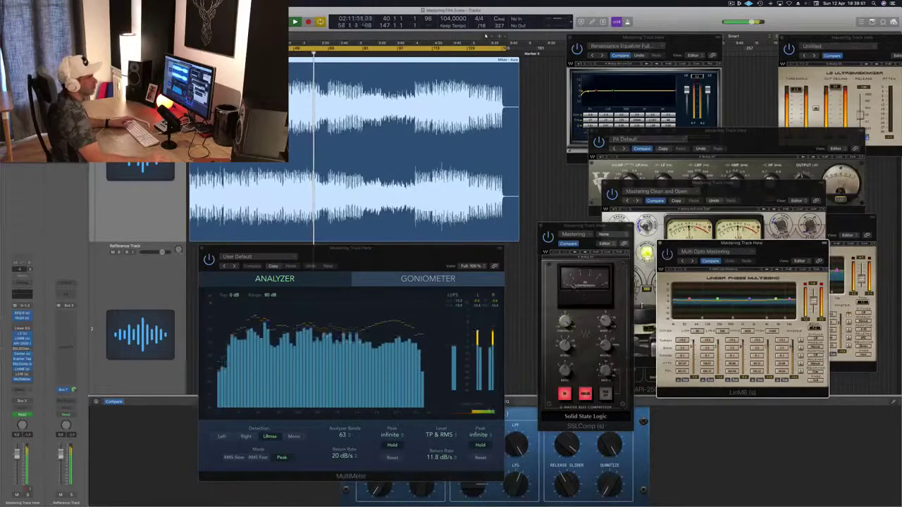
{"action": "left_click_drag", "start_coordinate": [772, 248], "coordinate": [789, 242]}
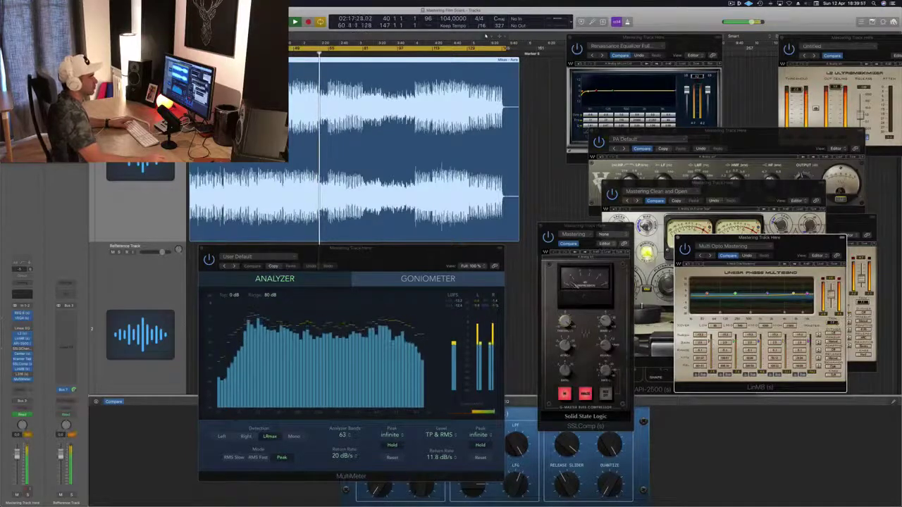
{"action": "left_click_drag", "start_coordinate": [790, 243], "coordinate": [771, 242]}
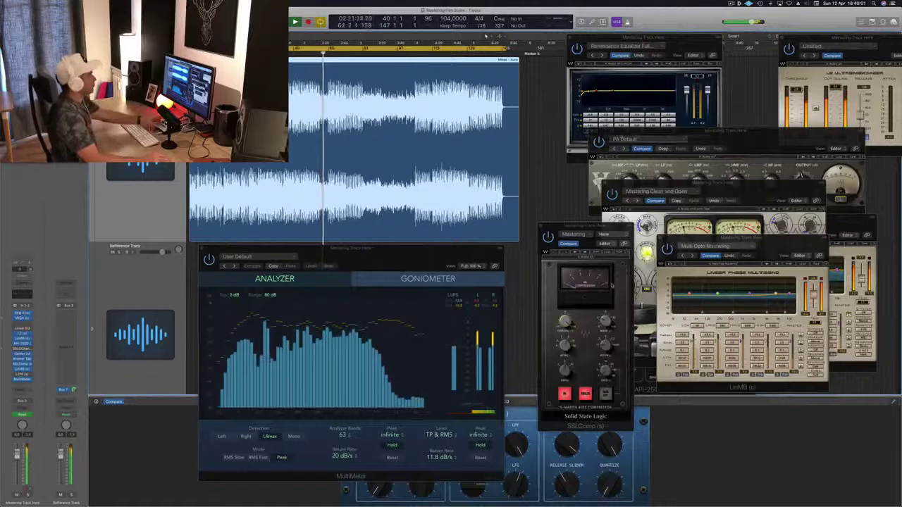
{"action": "key", "text": "space"}
{"action": "key", "text": "space"}
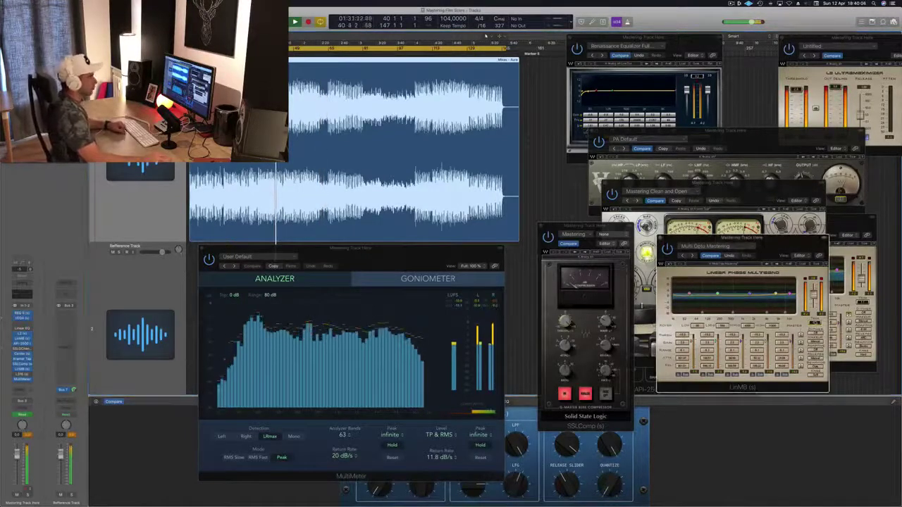
{"action": "left_click_drag", "start_coordinate": [779, 243], "coordinate": [787, 243]}
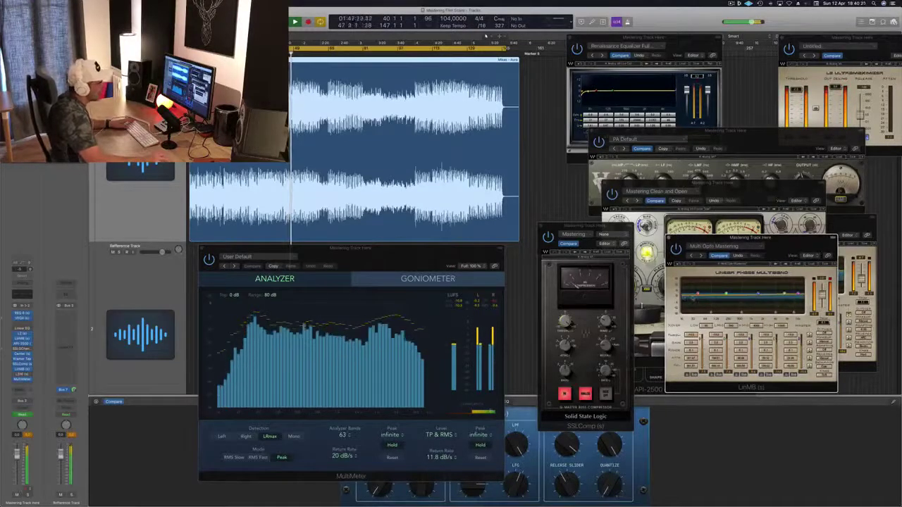
{"action": "left_click_drag", "start_coordinate": [794, 251], "coordinate": [836, 182]}
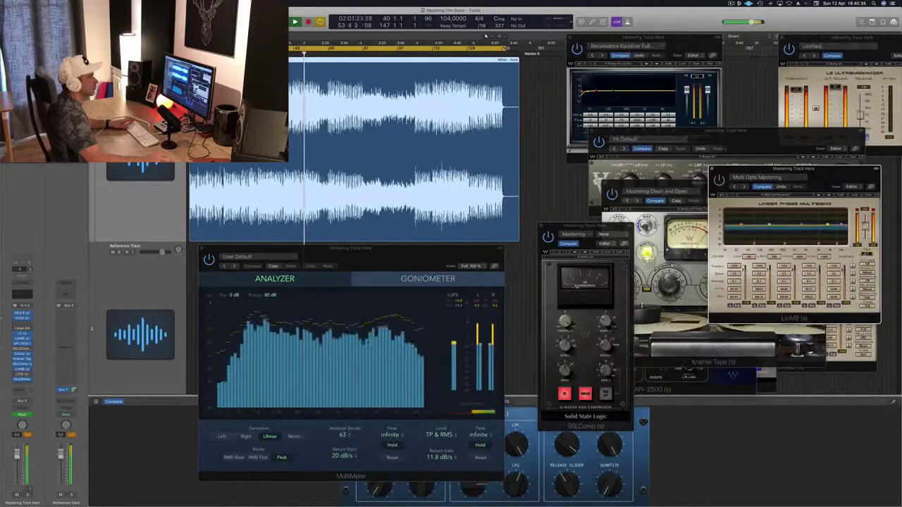
{"action": "left_click_drag", "start_coordinate": [846, 173], "coordinate": [837, 210]}
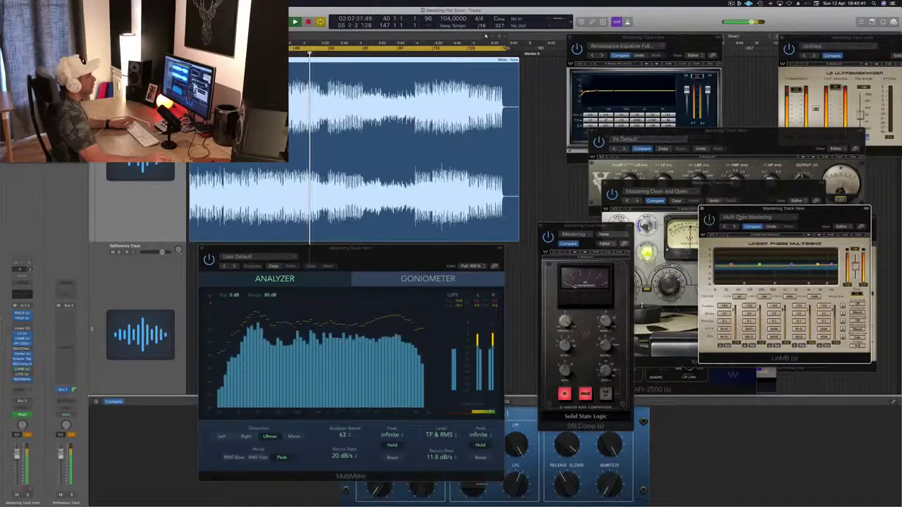
{"action": "left_click_drag", "start_coordinate": [812, 215], "coordinate": [812, 210]}
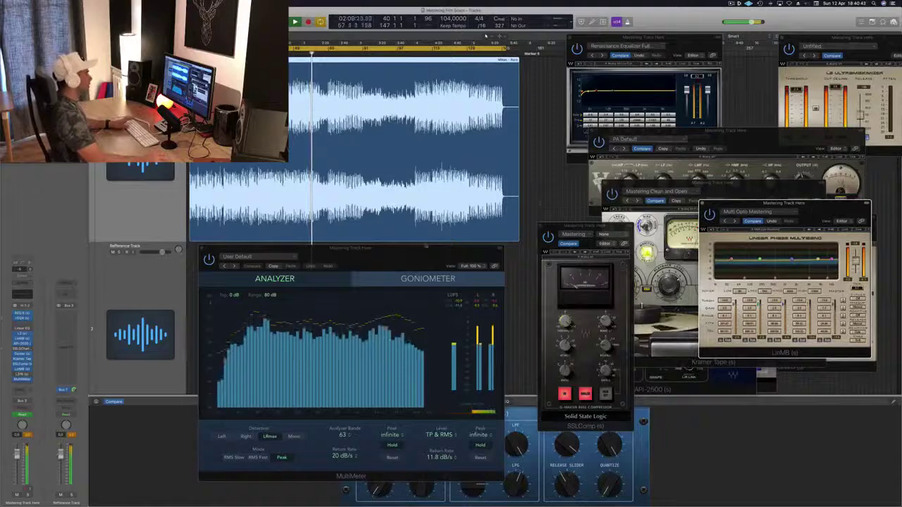
Move the SSL compressor window up over the multiband window and fine-tune its position
{"action": "left_click_drag", "start_coordinate": [585, 227], "coordinate": [618, 188]}
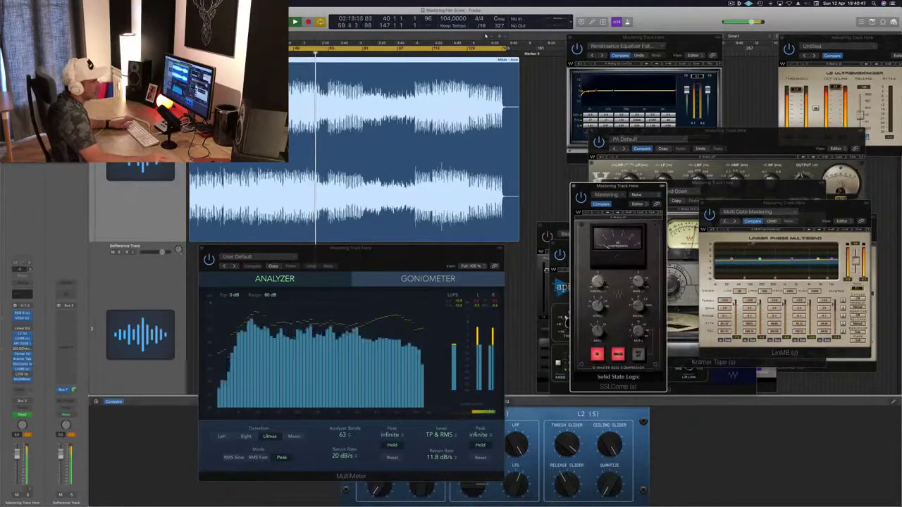
{"action": "left_click_drag", "start_coordinate": [782, 205], "coordinate": [787, 199]}
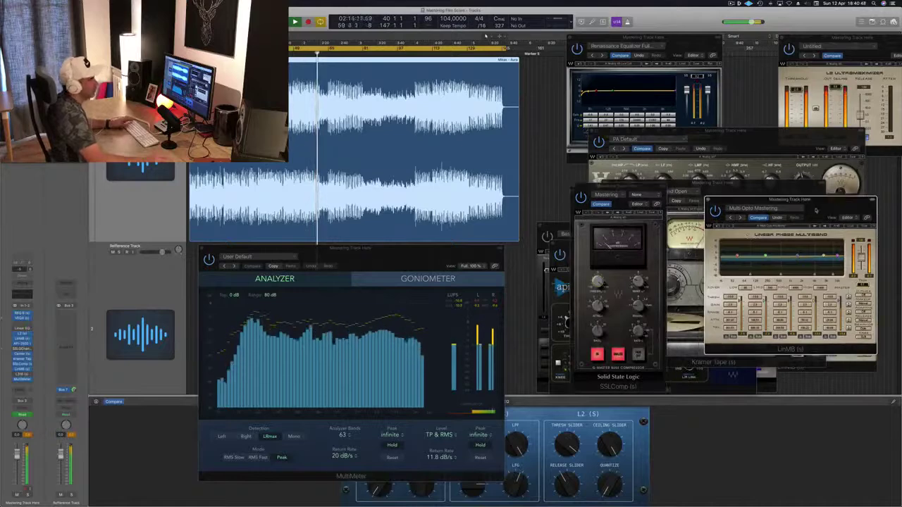
{"action": "left_click_drag", "start_coordinate": [608, 186], "coordinate": [643, 197]}
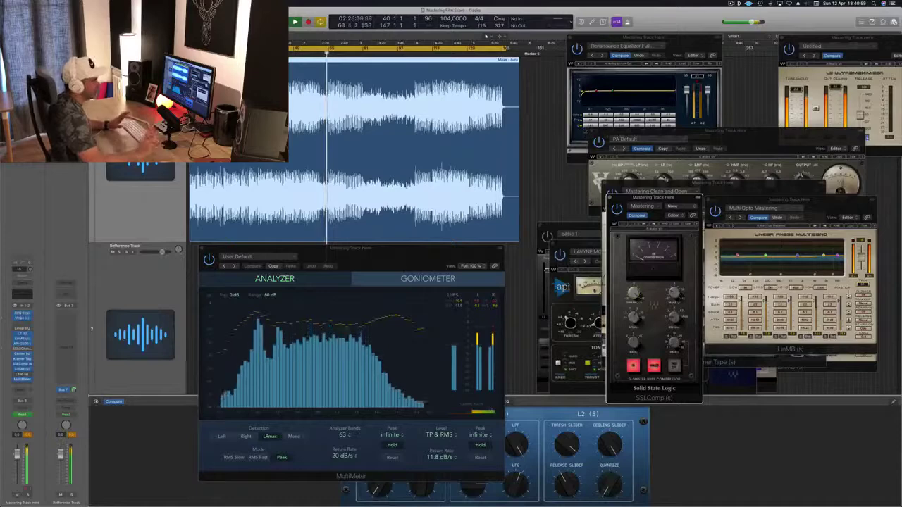
{"action": "left_click_drag", "start_coordinate": [663, 197], "coordinate": [667, 159]}
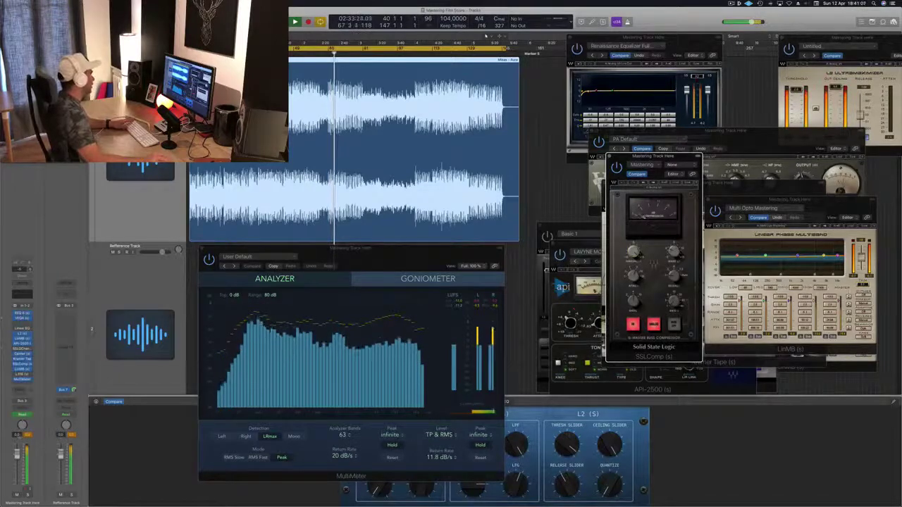
{"action": "left_click_drag", "start_coordinate": [667, 159], "coordinate": [663, 155]}
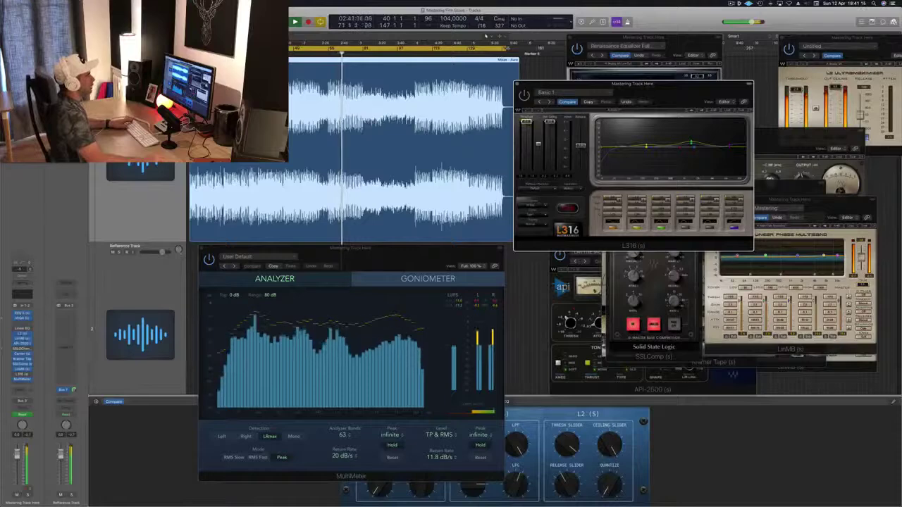
Position the L316 limiter window beside the LinMB multiband window, back on top, and replay the passage
{"action": "left_click_drag", "start_coordinate": [691, 93], "coordinate": [723, 105]}
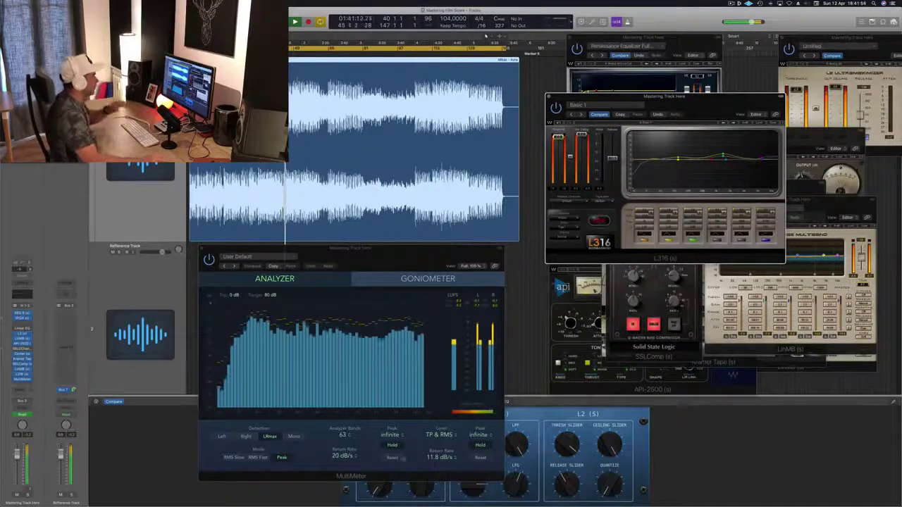
{"action": "key", "text": "space"}
{"action": "key", "text": "space"}
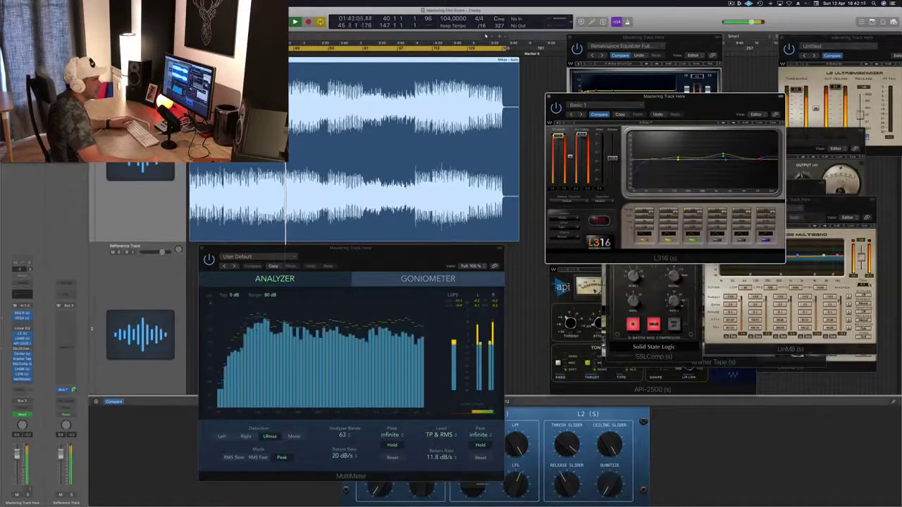
{"action": "left_click", "coordinate": [867, 286]}
{"action": "left_click_drag", "start_coordinate": [737, 106], "coordinate": [659, 233]}
{"action": "left_click_drag", "start_coordinate": [838, 227], "coordinate": [852, 229]}
{"action": "left_click_drag", "start_coordinate": [642, 236], "coordinate": [695, 236]}
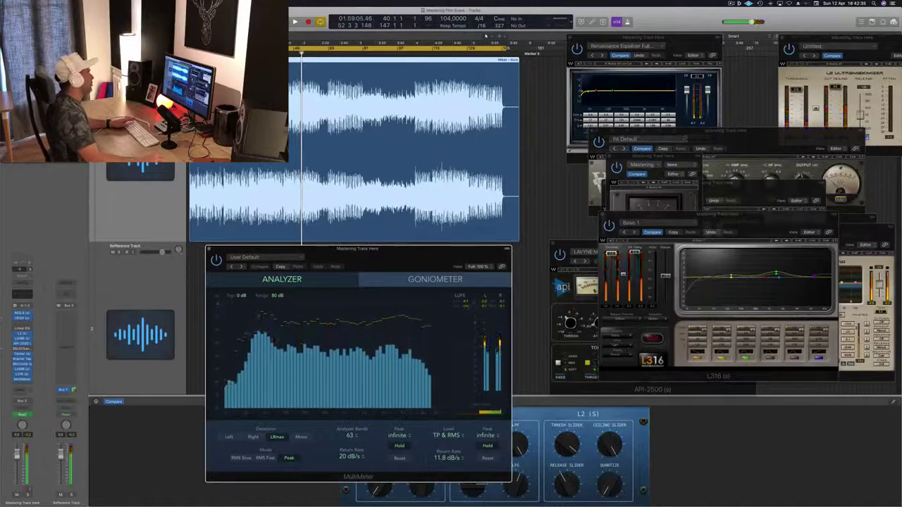
Move VEQ4 down-left and L2 Ultramaximizer top-right, then play from the song's start
{"action": "left_click", "coordinate": [485, 35]}
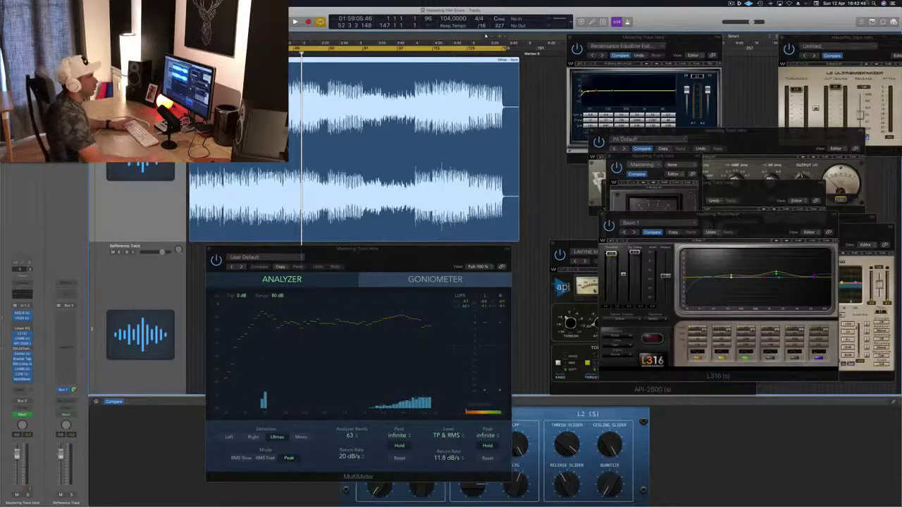
{"action": "left_click_drag", "start_coordinate": [776, 140], "coordinate": [694, 161]}
{"action": "left_click_drag", "start_coordinate": [887, 43], "coordinate": [843, 40]}
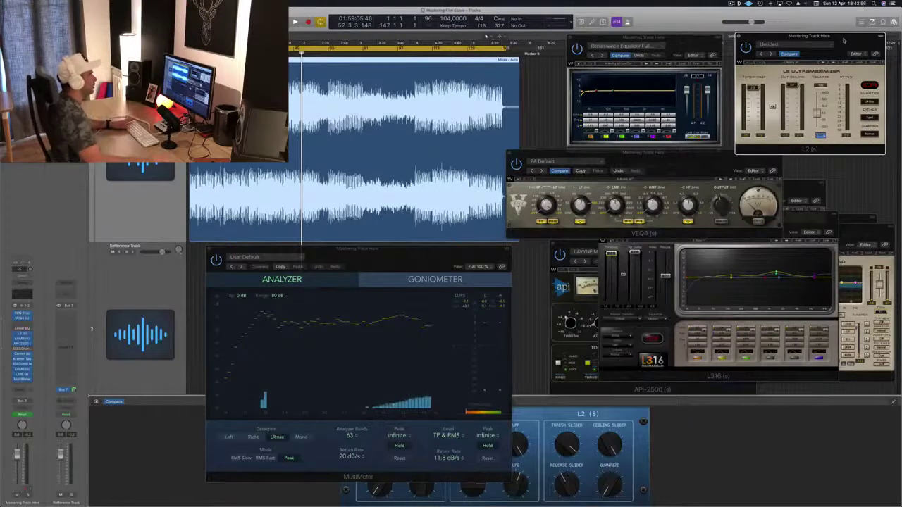
{"action": "key", "text": "space"}
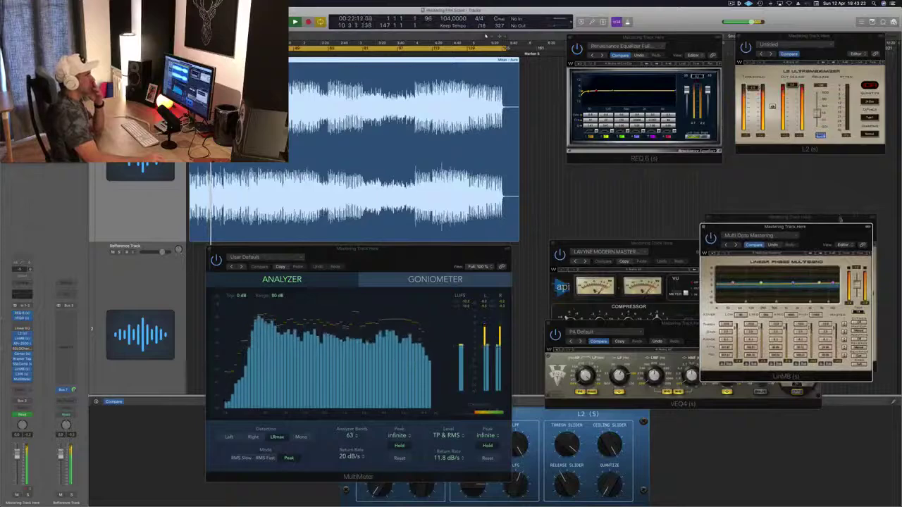
Move the Multi Opto multiband window to the top right and close the API-2500 compressor
{"action": "left_click_drag", "start_coordinate": [807, 230], "coordinate": [829, 109]}
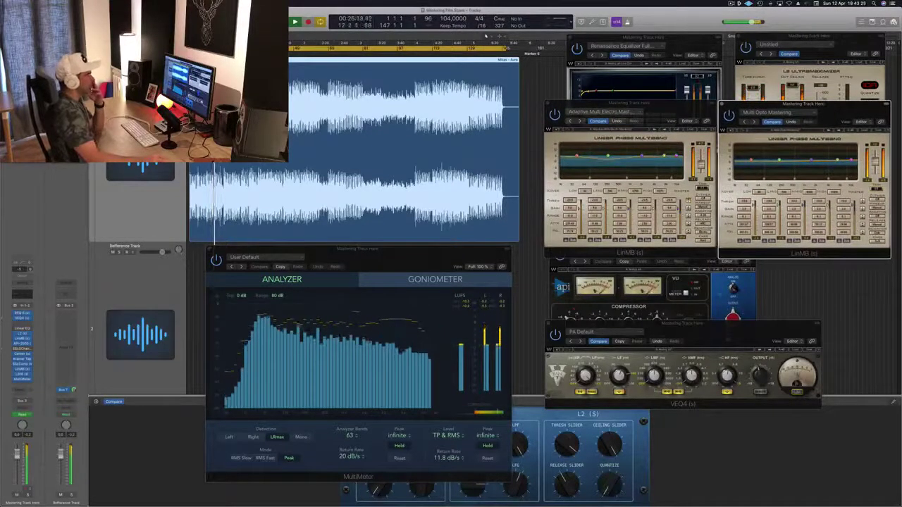
{"action": "left_click", "coordinate": [733, 296]}
{"action": "key", "text": "super+w"}
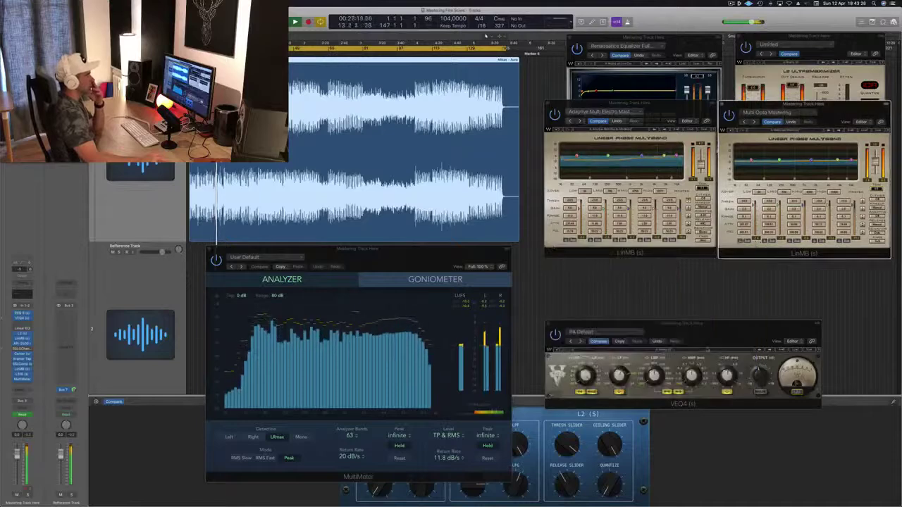
Close the L2 Ultramaximizer and place VEQ4 below the left multiband window
{"action": "left_click_drag", "start_coordinate": [729, 336], "coordinate": [785, 276]}
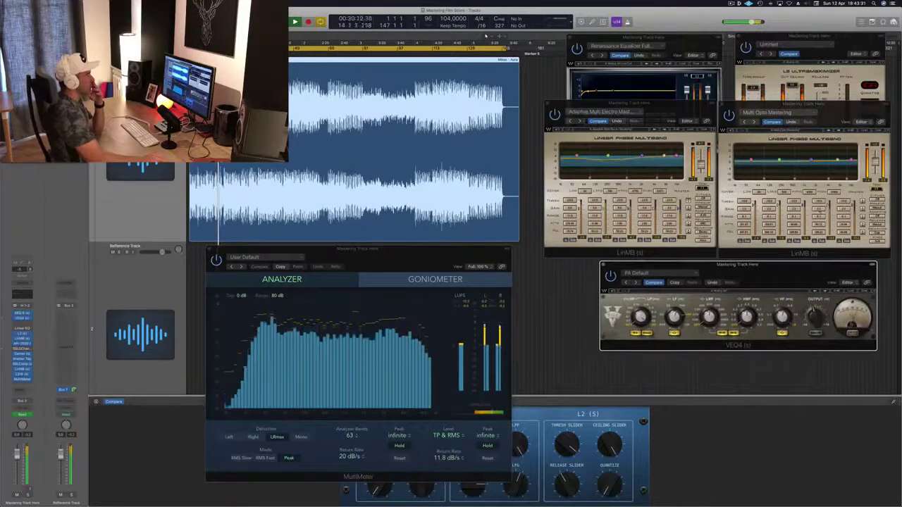
{"action": "left_click", "coordinate": [782, 91]}
{"action": "left_click", "coordinate": [737, 36]}
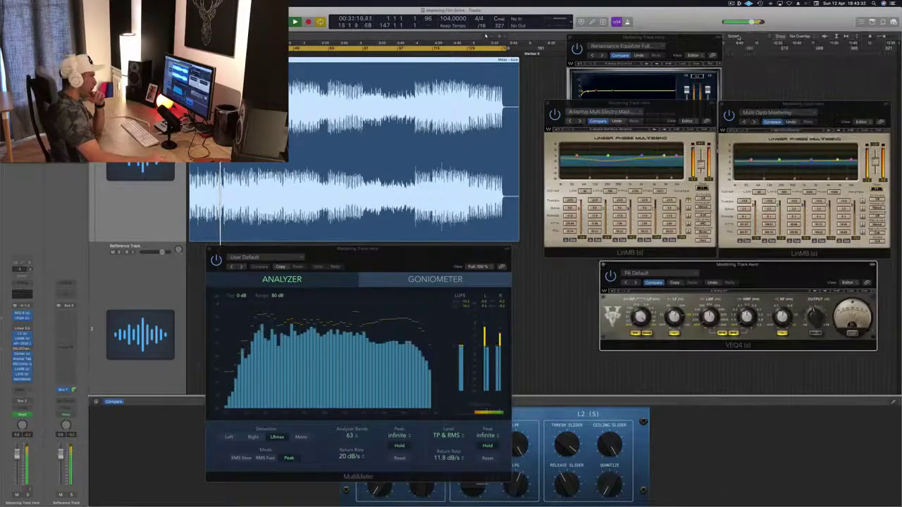
{"action": "left_click_drag", "start_coordinate": [732, 269], "coordinate": [674, 274]}
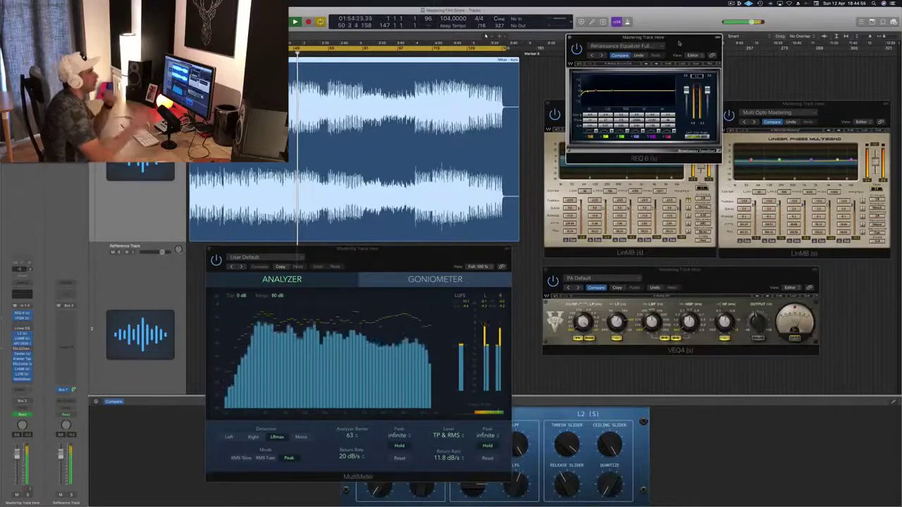
Drag the REQ 6 window to the top-right corner and nudge VEQ4 slightly up and right
{"action": "left_click_drag", "start_coordinate": [672, 42], "coordinate": [842, 16]}
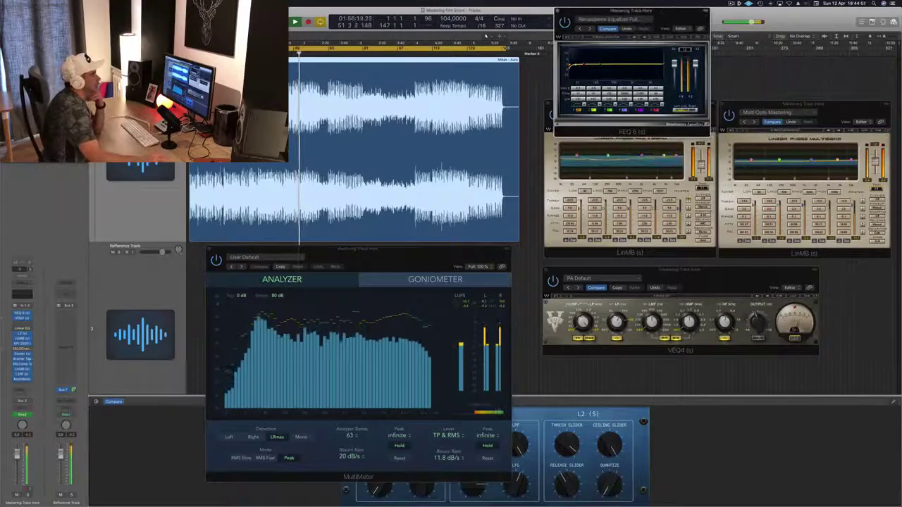
{"action": "mouse_move", "coordinate": [678, 107]}
{"action": "left_mouse_down"}
{"action": "mouse_move", "coordinate": [687, 105]}
{"action": "mouse_move", "coordinate": [678, 110]}
{"action": "left_mouse_up"}
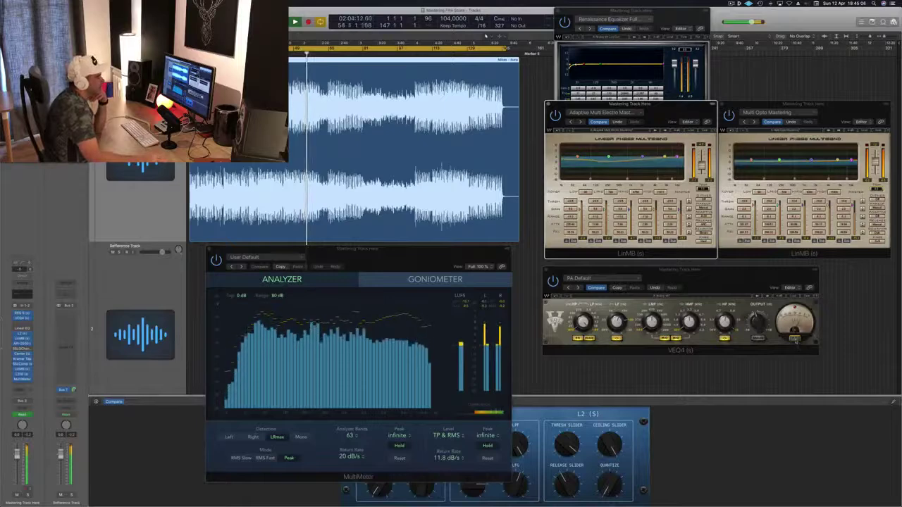
{"action": "left_click", "coordinate": [796, 320]}
{"action": "left_click_drag", "start_coordinate": [770, 277], "coordinate": [771, 274]}
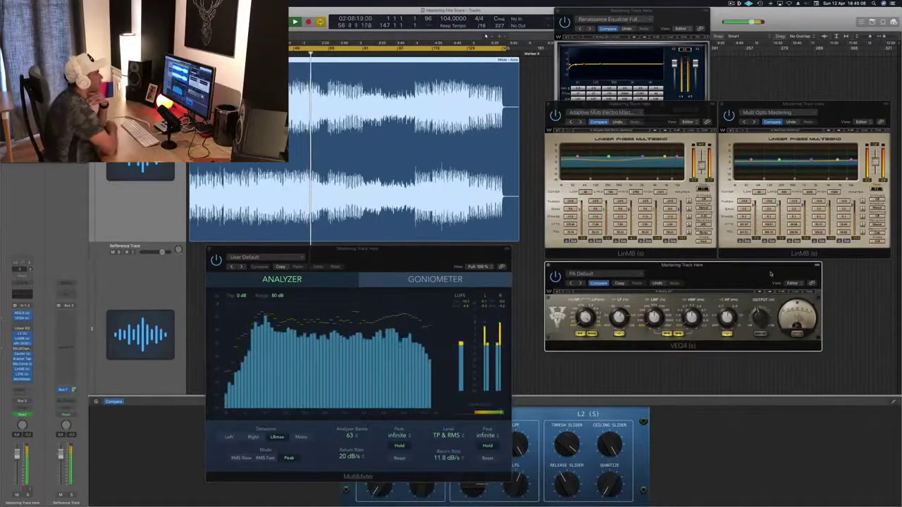